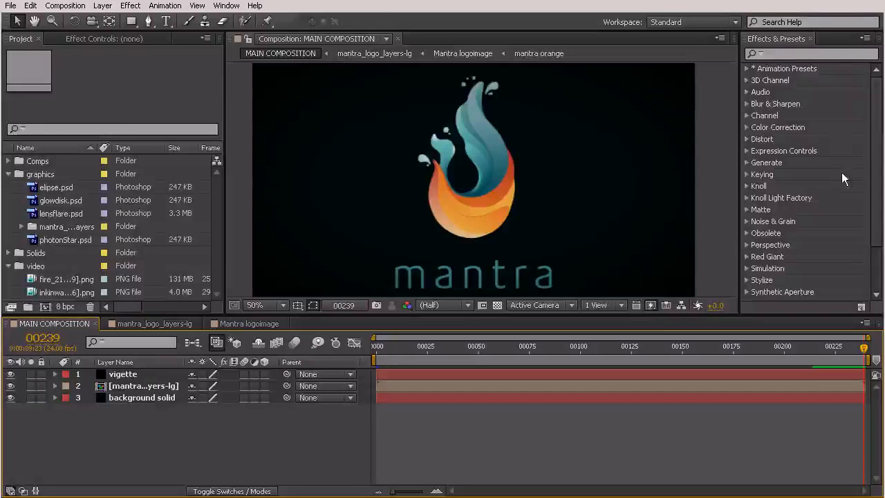
Search the effects for "particle", open the mantra logo layers composition nested in the main composition, and enlarge its viewer.
click(795, 56)
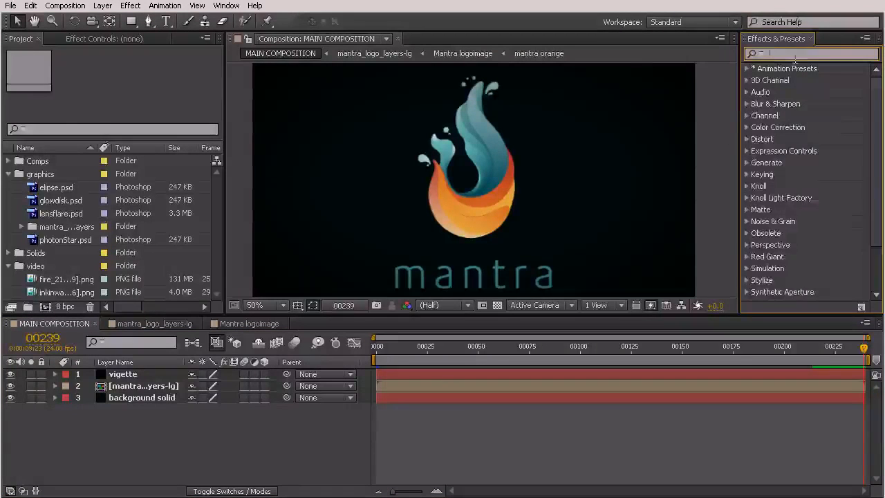
text(particle)
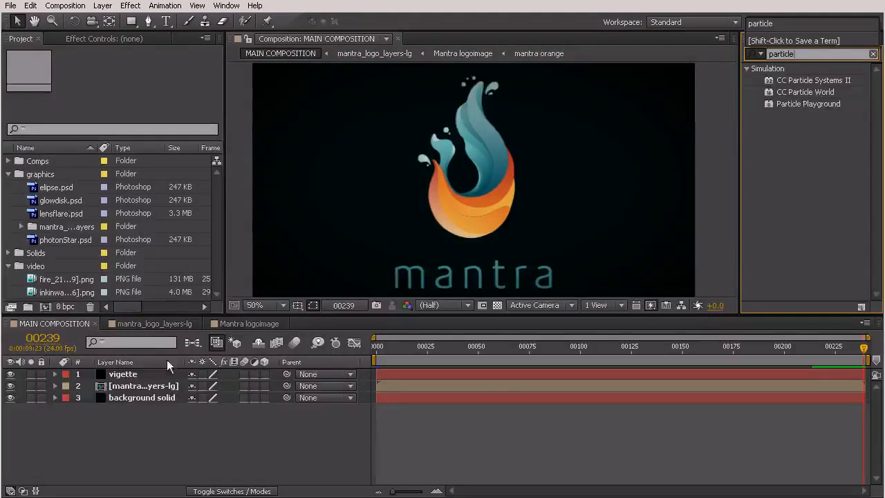
click(135, 388)
double_click(134, 388)
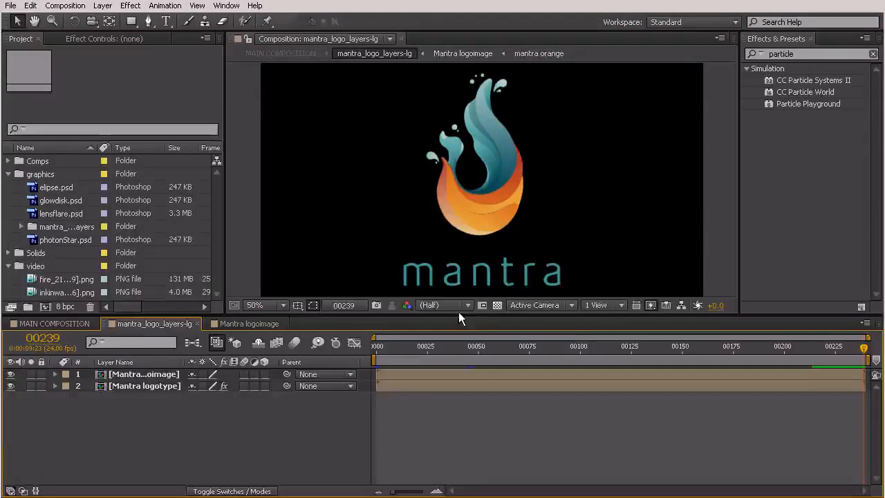
drag(458, 313, 458, 336)
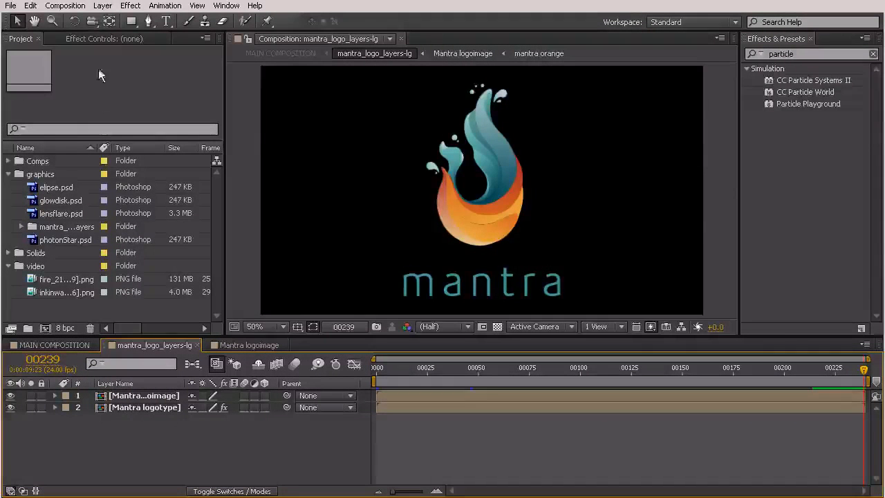
Create a composition-sized yellow solid in the logo layers composition and apply the CC Particle World effect to it.
click(103, 6)
mouse_move(105, 23)
click(266, 32)
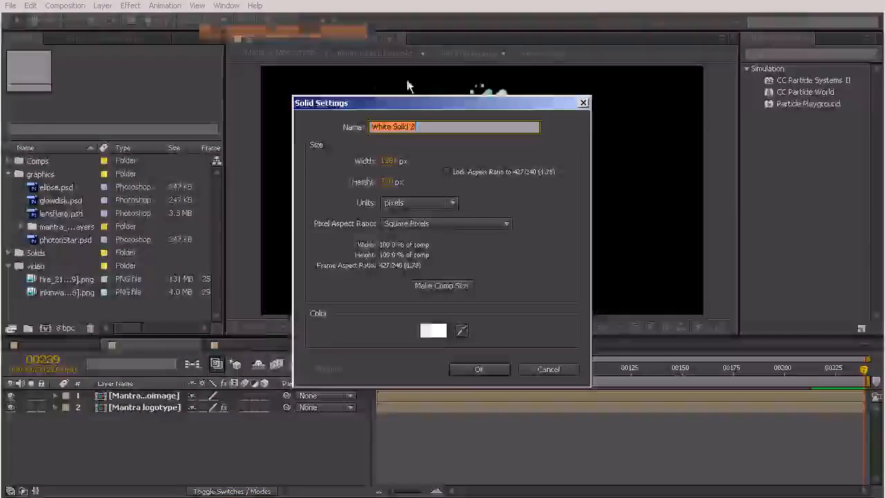
click(432, 330)
click(469, 313)
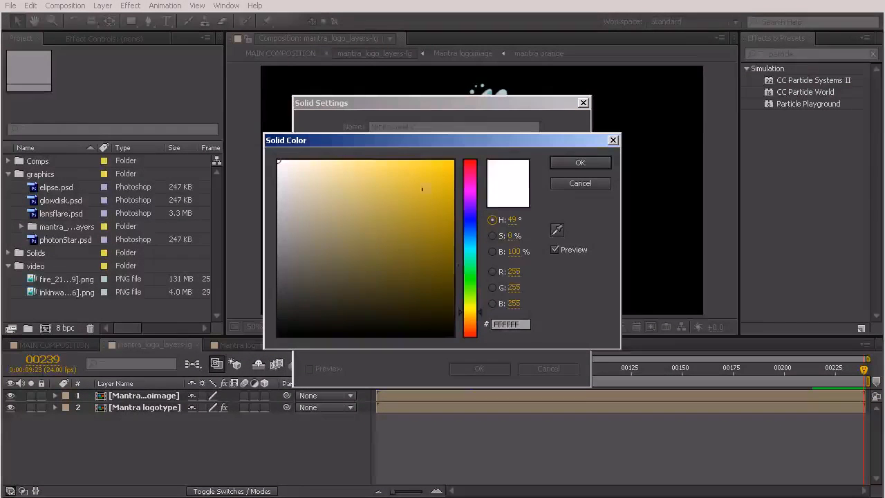
drag(442, 173, 483, 129)
click(580, 163)
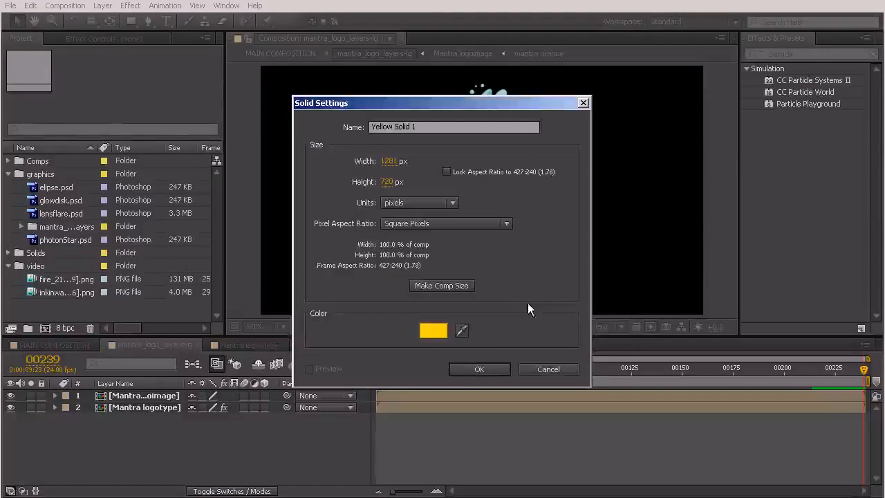
click(488, 365)
drag(796, 97, 513, 184)
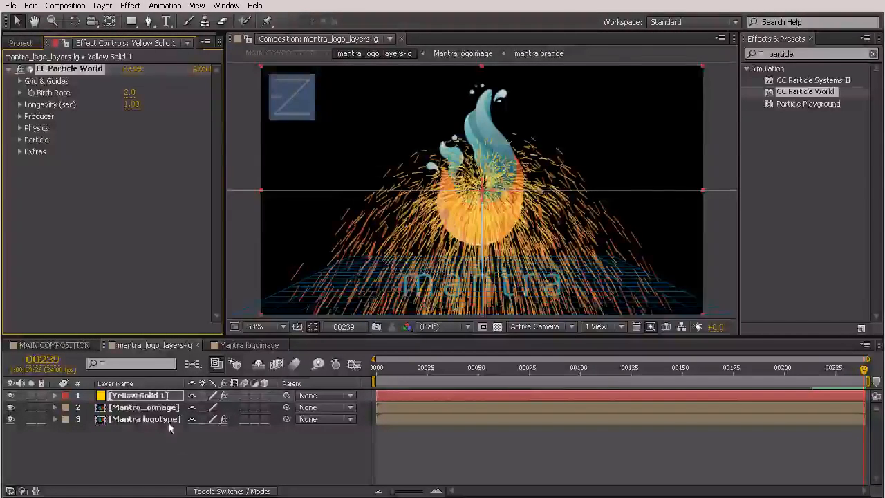
Preview the particle burst over time and shift the yellow solid layer so it starts at frame 55.
click(368, 370)
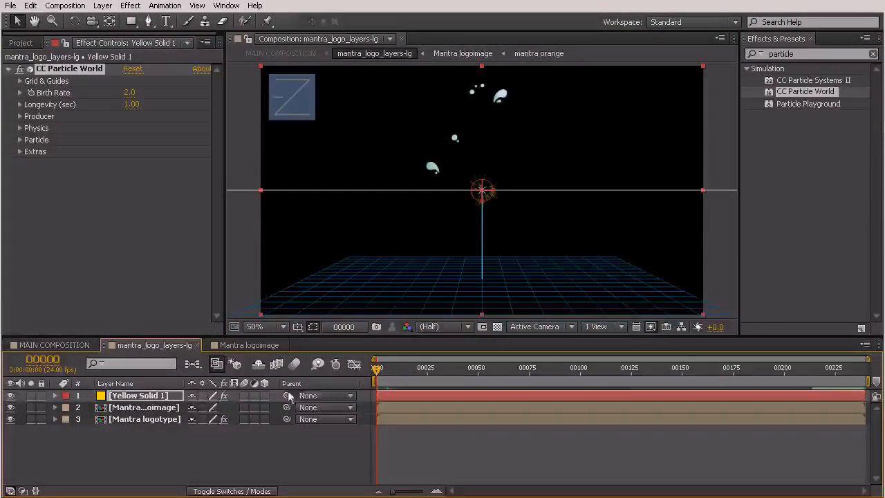
drag(371, 371, 401, 367)
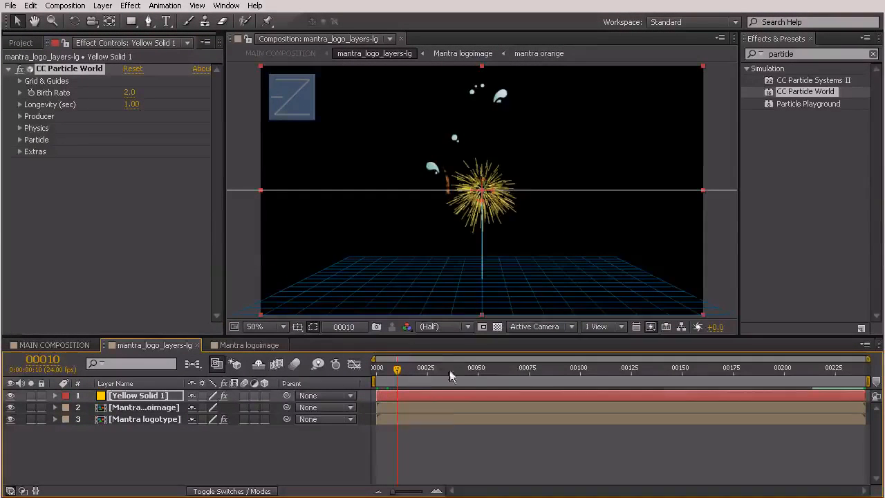
click(531, 371)
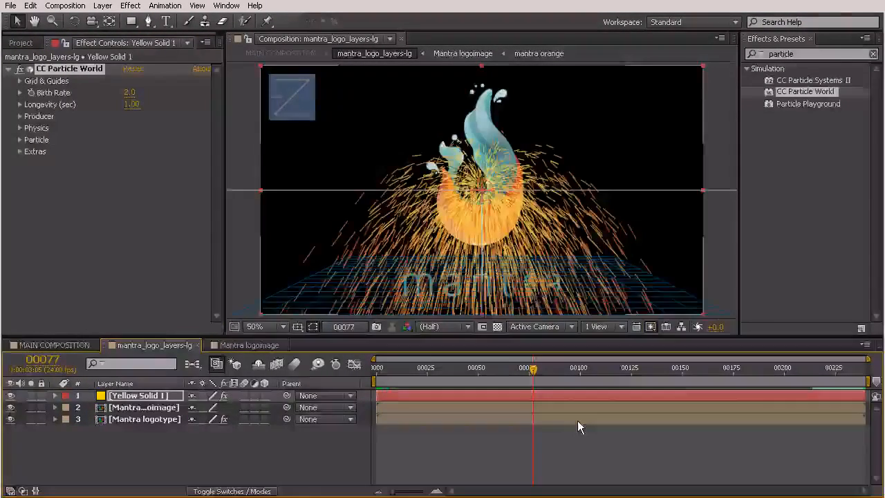
click(534, 370)
drag(553, 370, 500, 375)
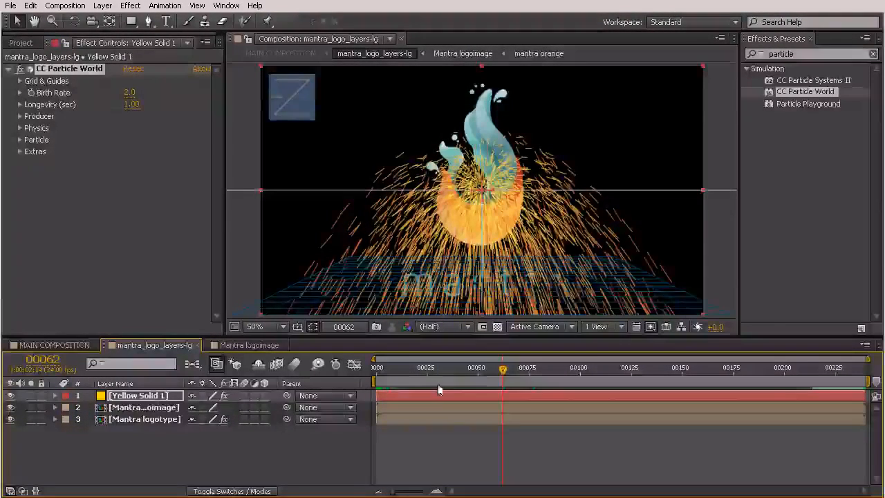
drag(497, 368, 488, 370)
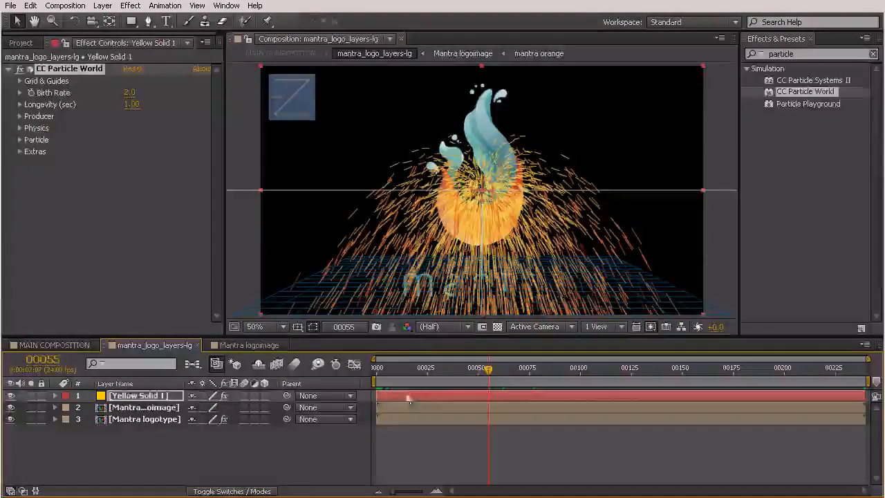
click(468, 397)
key(alt+bracketleft)
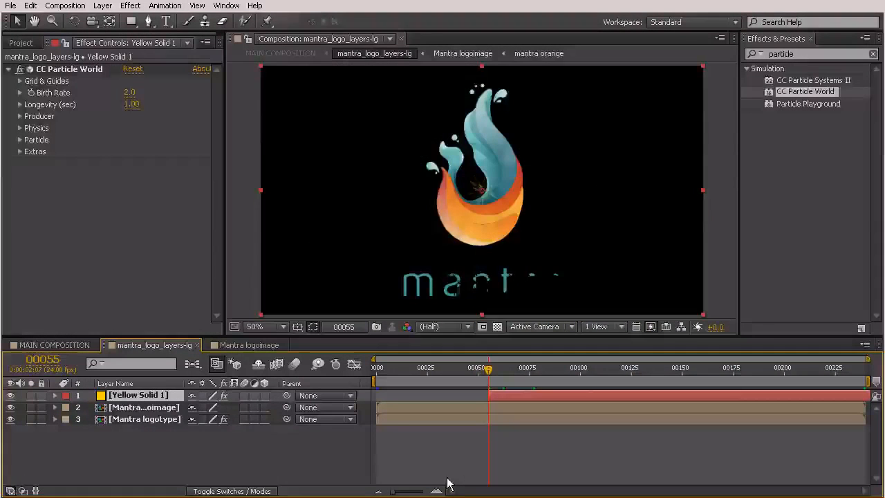
Shift the Mantra logotype layer so it starts at about frame 87, and deselect it.
click(138, 407)
click(142, 418)
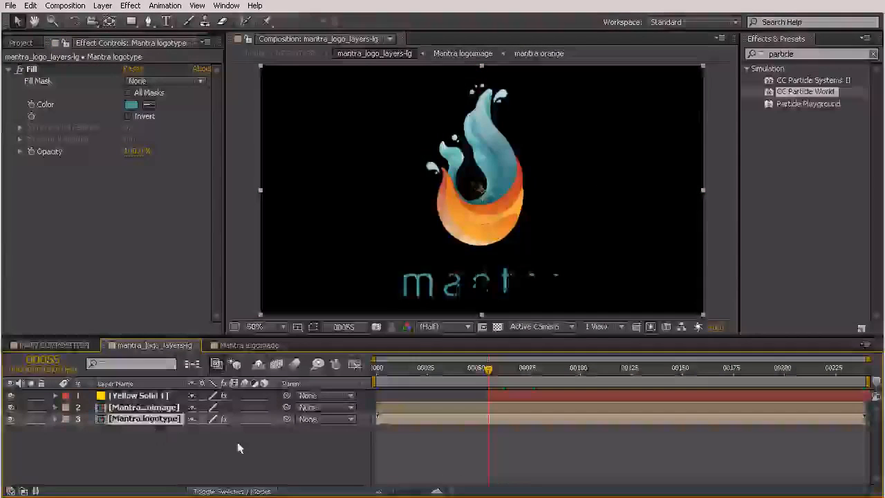
drag(387, 423, 561, 413)
click(550, 370)
mouse_move(550, 372)
mouse_down()
mouse_move(518, 371)
mouse_move(553, 376)
mouse_up()
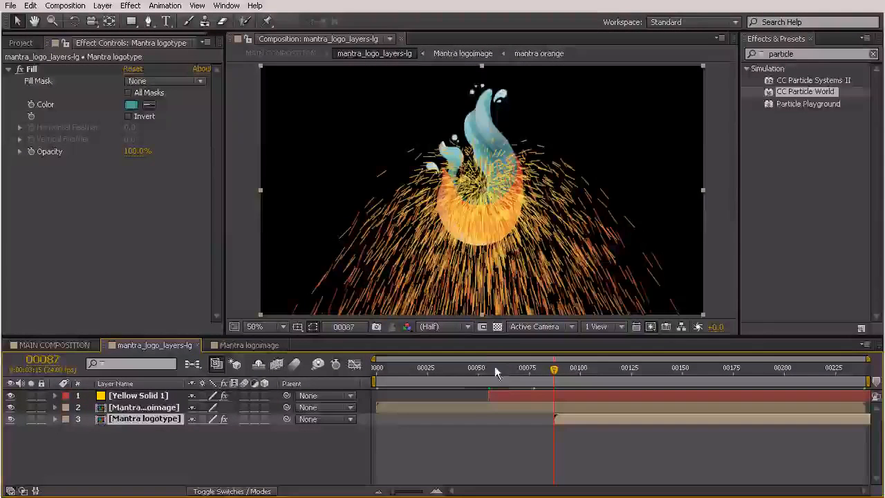
click(466, 448)
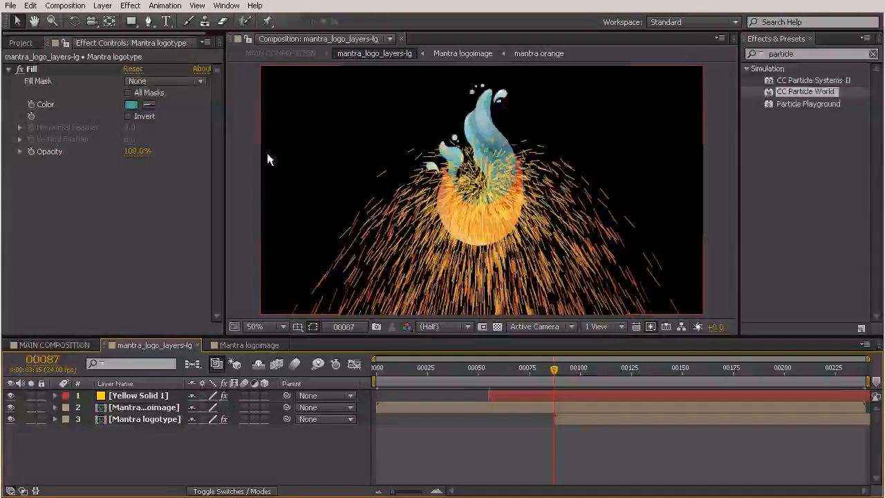
Add a null object to the composition and shift its layer to start at frame 55.
click(103, 6)
mouse_move(107, 21)
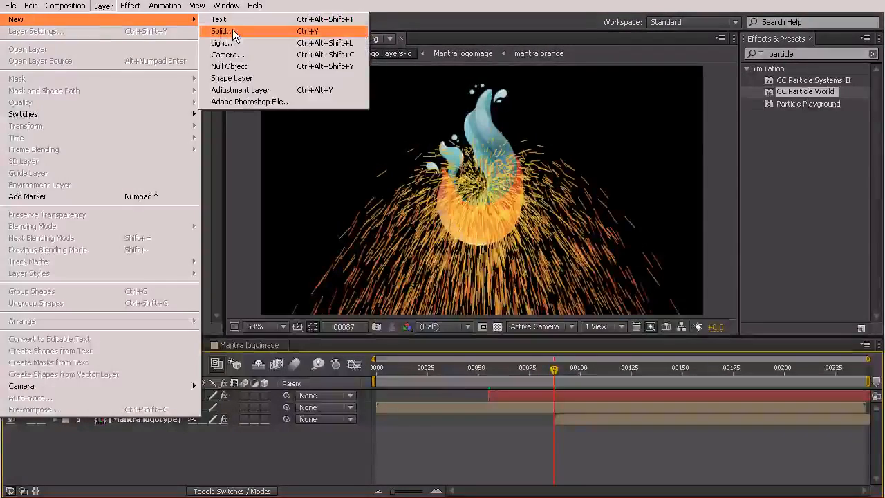
click(235, 67)
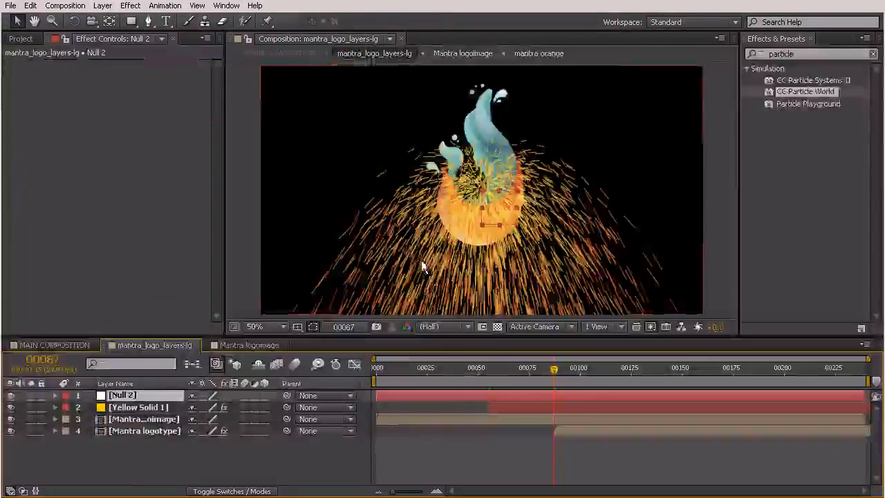
click(492, 367)
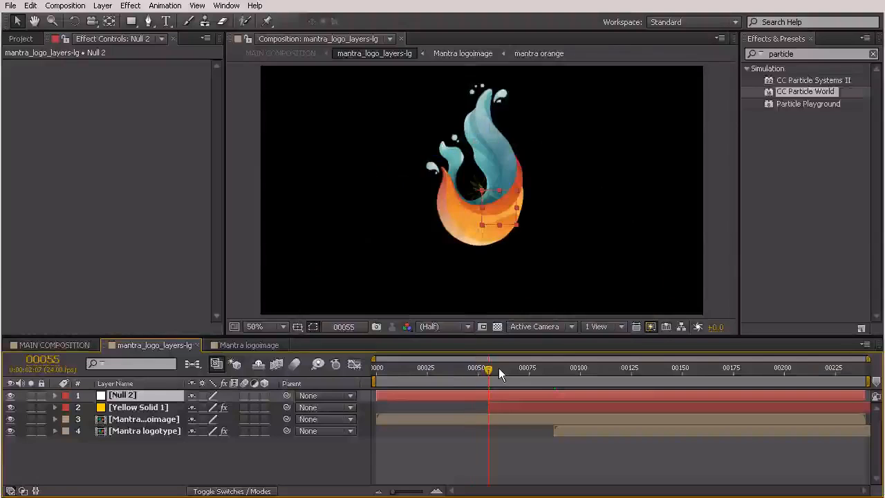
drag(377, 395, 495, 396)
Place the null on the orange flame's left tip at about 522, 294.5 and set its first position keyframe at frame 55.
scroll(467, 195, up, 1)
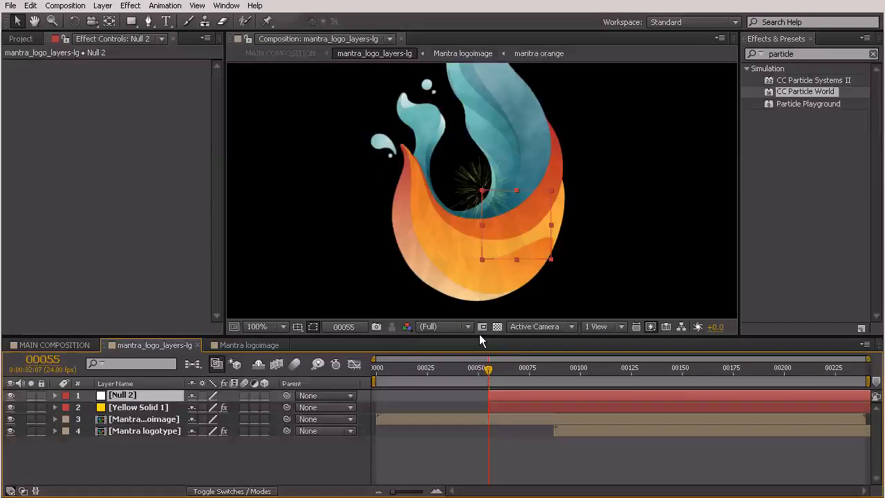
key(p)
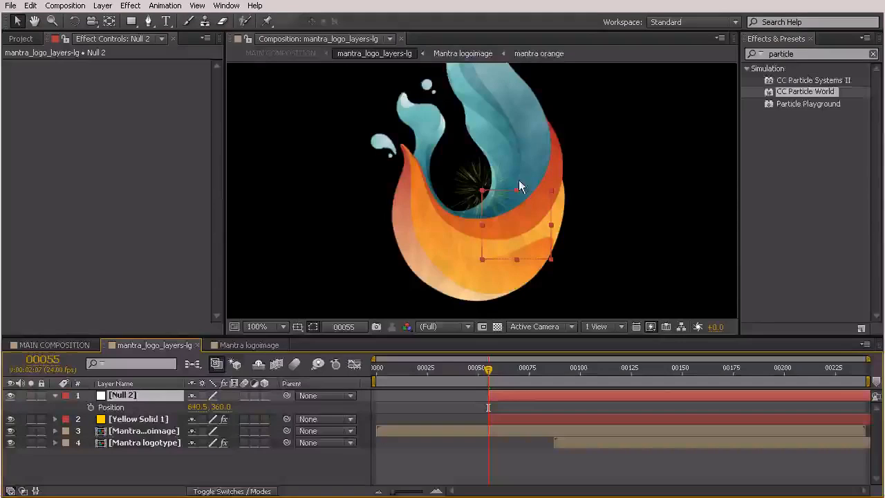
drag(523, 190, 447, 147)
key(period)
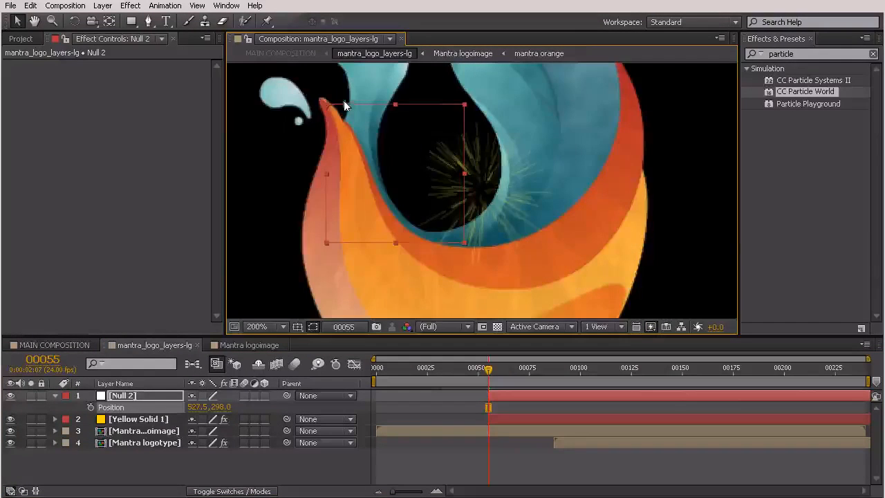
key(period)
drag(319, 98, 525, 226)
drag(485, 156, 470, 146)
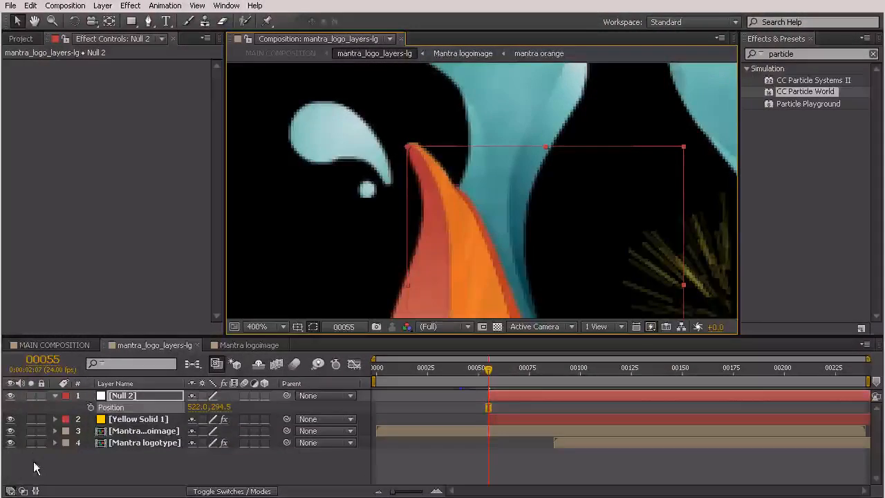
click(91, 407)
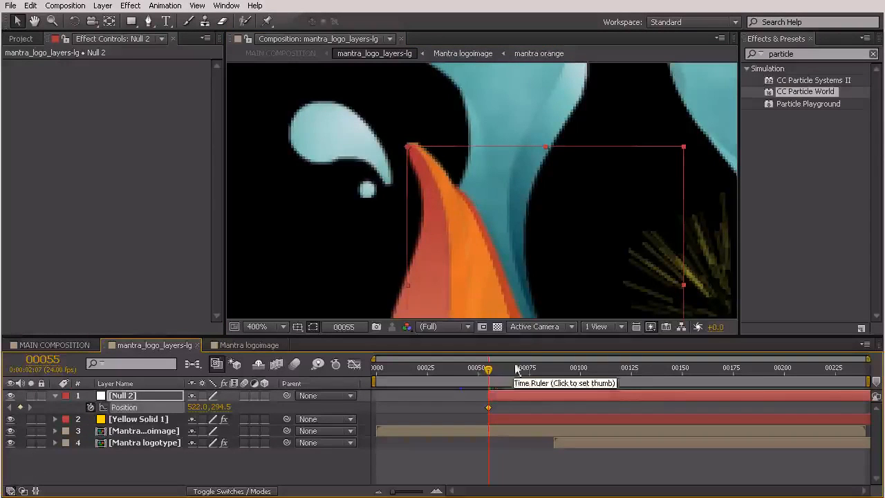
Hide the yellow solid and keyframe the null at frame 155 on the orange flame's right tip, about 732.3, 253.5.
drag(565, 369, 489, 386)
drag(664, 386, 690, 379)
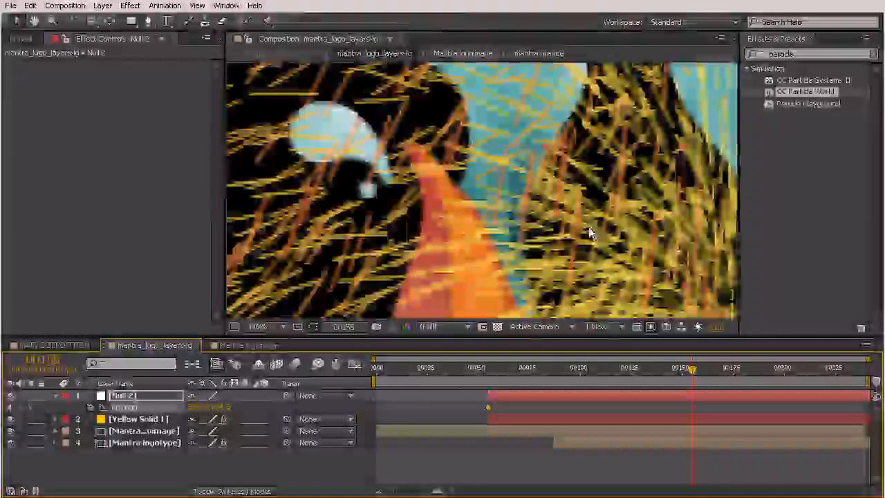
scroll(590, 233, down, 1)
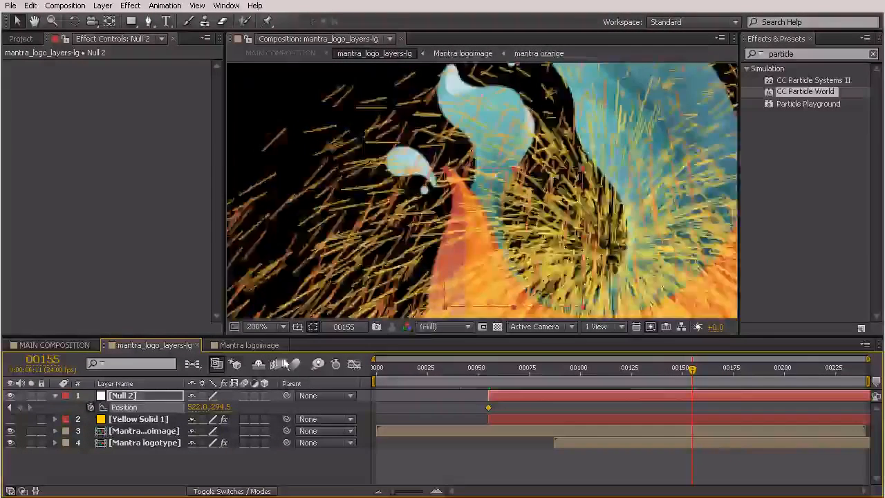
click(11, 419)
scroll(579, 171, down, 1)
drag(514, 178, 228, 242)
scroll(656, 149, up, 2)
key(space)
drag(476, 179, 376, 210)
drag(512, 153, 504, 157)
scroll(337, 216, down, 1)
scroll(337, 216, down, 2)
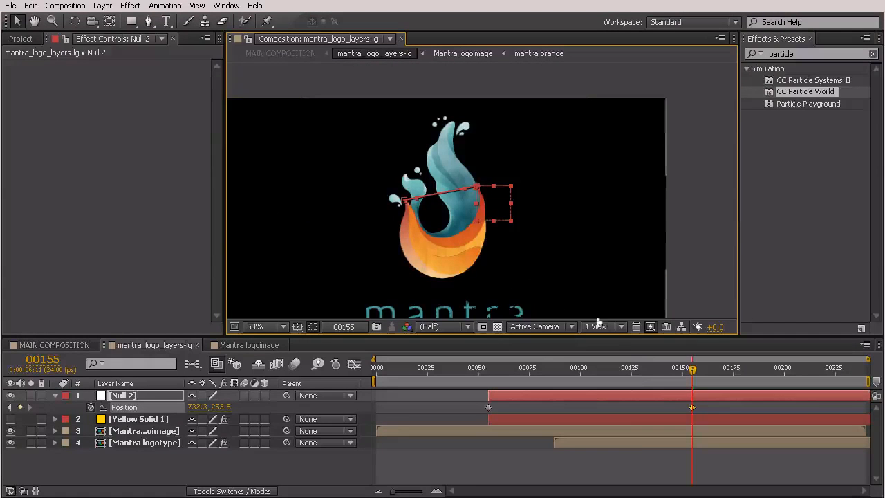
At frame 124, move the null to the flame's lower right edge, about 707.1, 496.2, as another position keyframe.
click(637, 369)
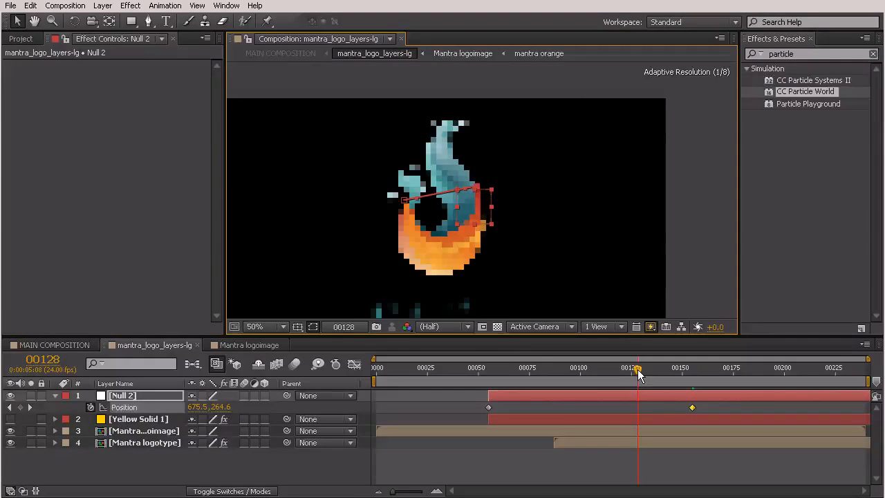
click(629, 370)
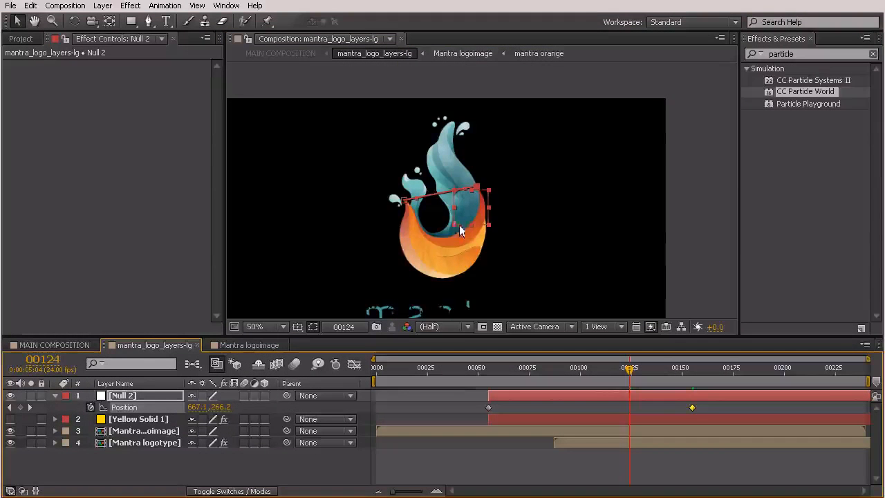
drag(483, 237, 494, 309)
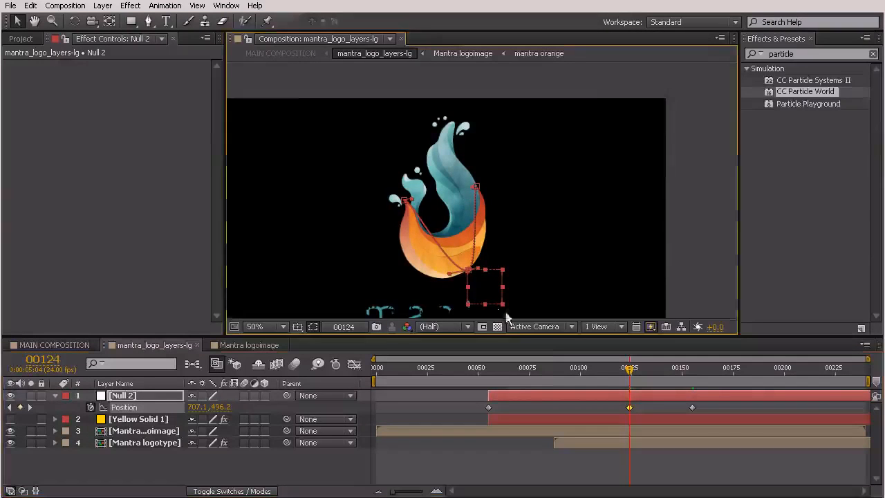
At frame 86, move the null below the flame to about 599.2, 595.3 as another position keyframe.
click(551, 368)
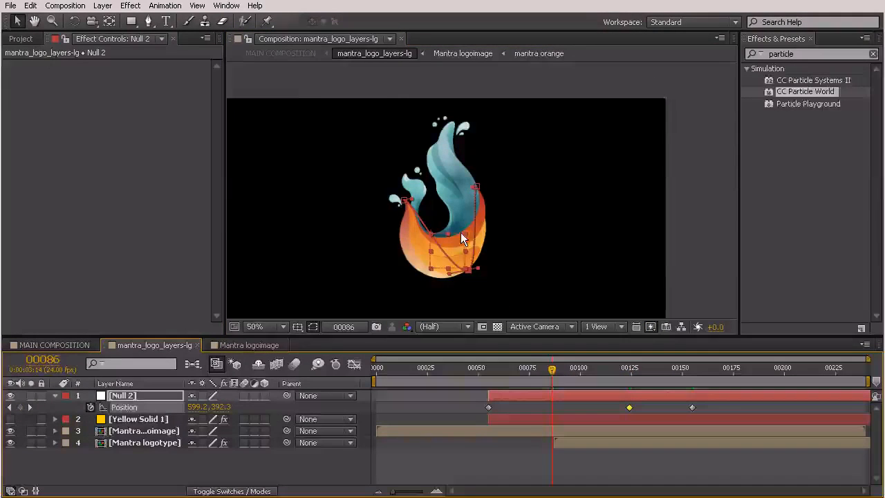
click(443, 256)
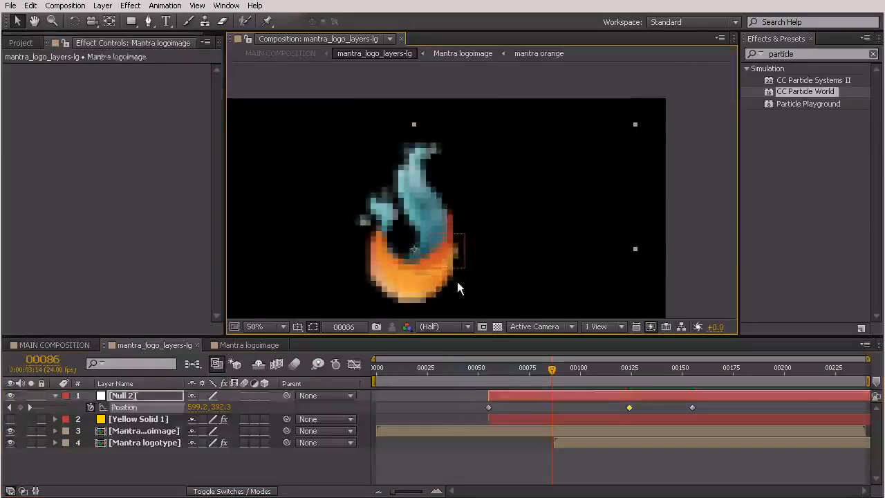
click(556, 388)
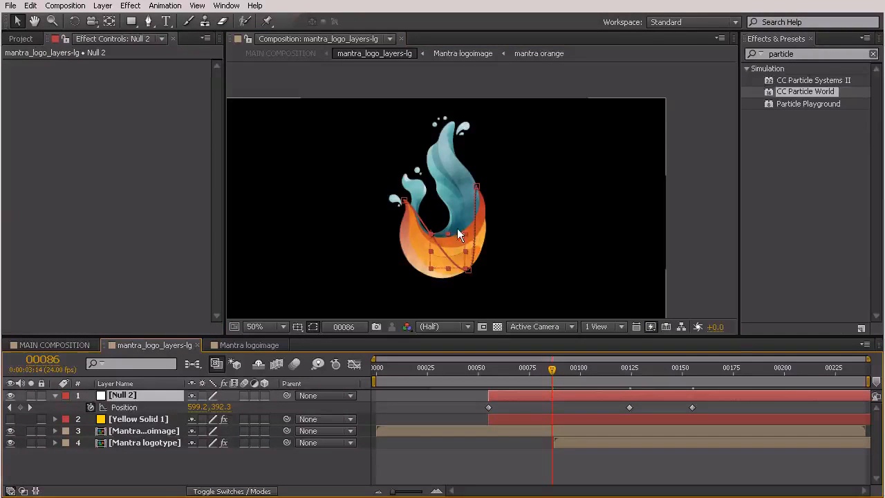
drag(458, 231, 435, 250)
click(517, 396)
drag(219, 407, 359, 409)
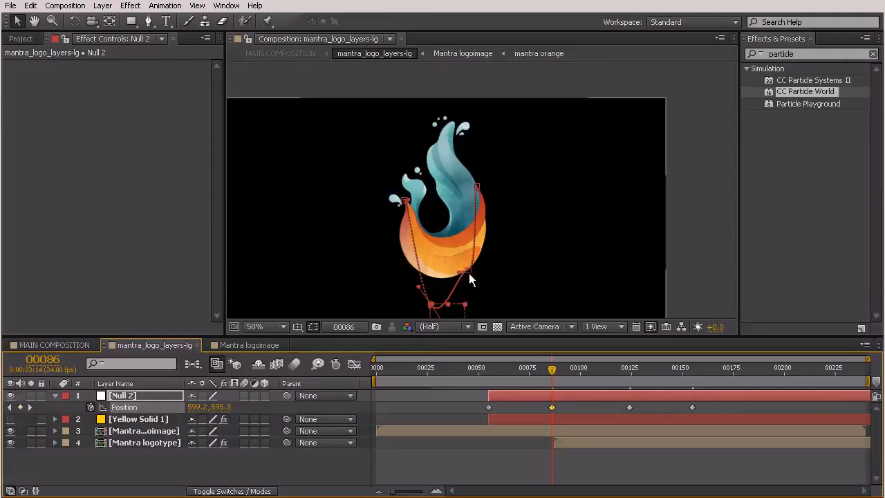
Move the null's frame 86 position to the flame's lower left edge, about 525.2, 463.3, and bend the upper path handles along the left outline.
drag(458, 305, 433, 262)
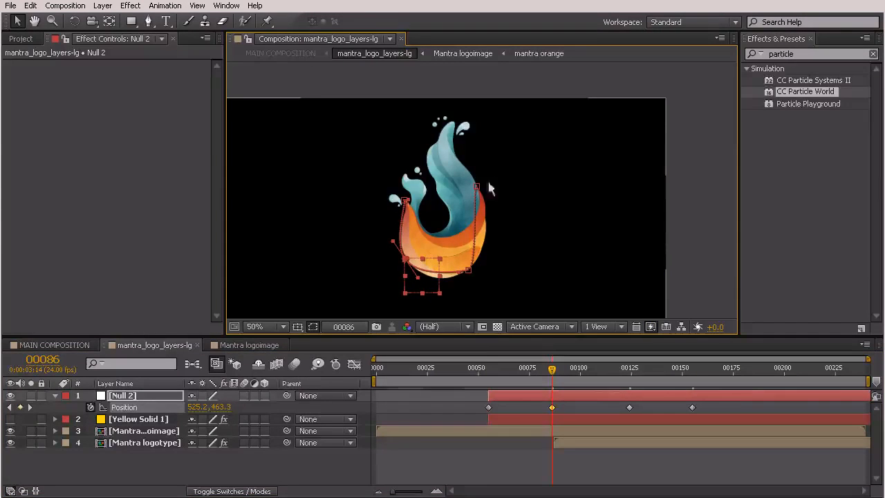
key(period)
key(period)
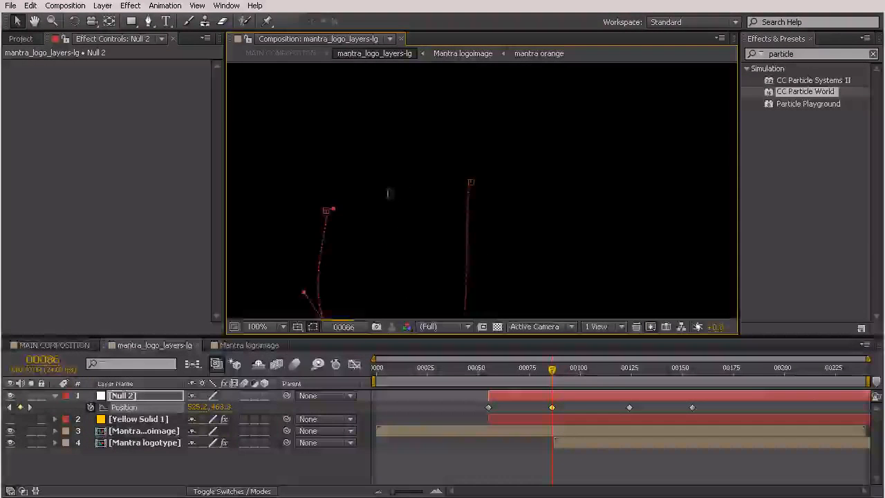
drag(315, 232, 615, 95)
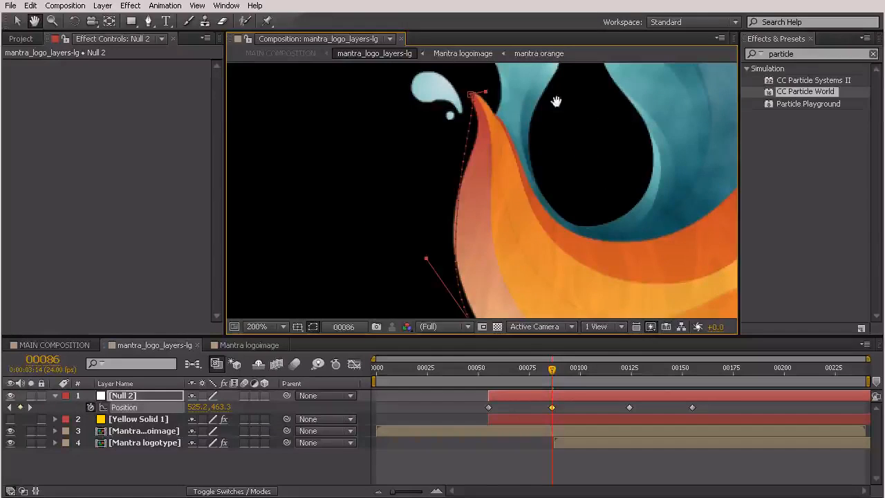
drag(492, 123, 499, 160)
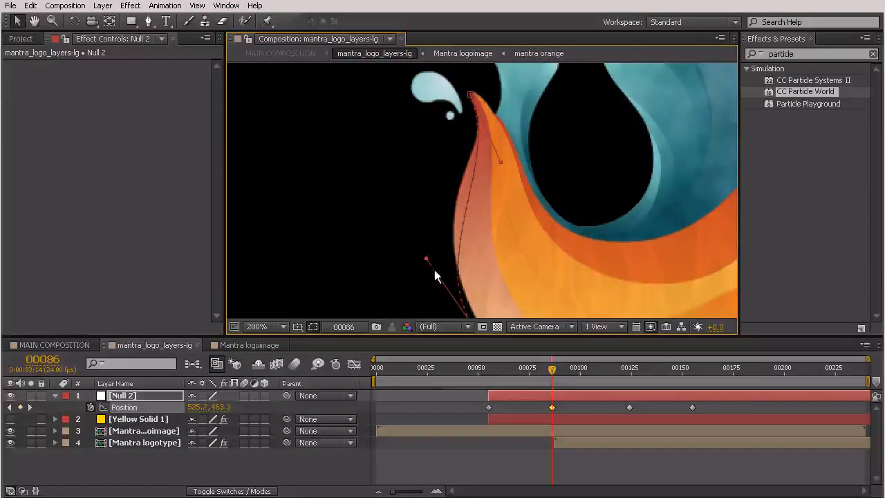
drag(425, 248, 418, 174)
Fine-tune the null's frame 86 position to about 528.2, 460.8 and adjust its incoming handle to fit the flame's left edge.
drag(548, 245, 444, 101)
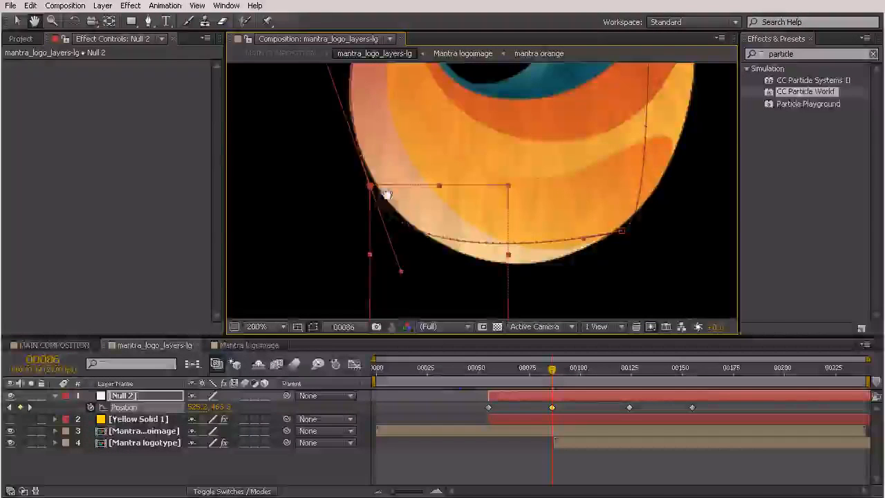
drag(370, 185, 374, 181)
drag(447, 205, 492, 294)
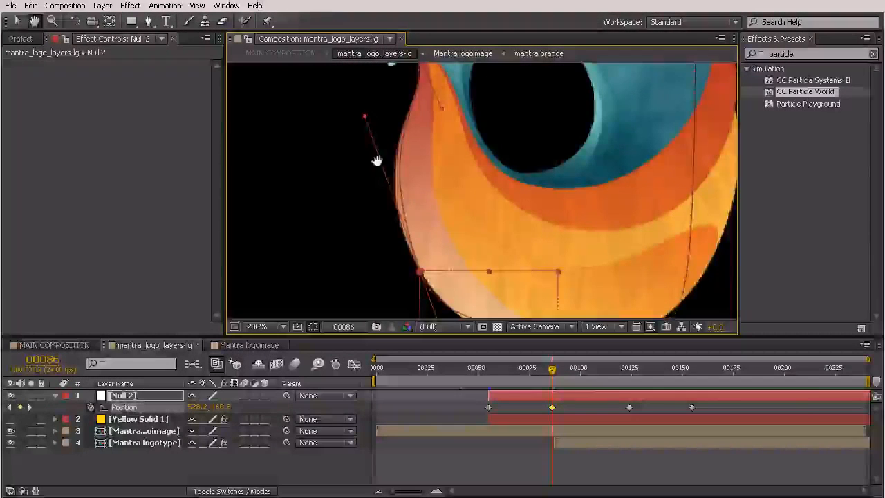
drag(365, 116, 348, 157)
Curve the motion path along the flame's bottom by adjusting the frame 124 keyframe's handle and nudging its position to 705.6, 493.7.
drag(515, 250, 439, 138)
drag(553, 213, 503, 271)
click(587, 207)
drag(586, 210, 585, 207)
drag(498, 265, 502, 269)
Pull out the path handle of the keyframe on the right tip so the motion path follows the flame's right edge.
key(space)
drag(613, 198, 452, 271)
drag(534, 158, 478, 265)
scroll(475, 199, down, 1)
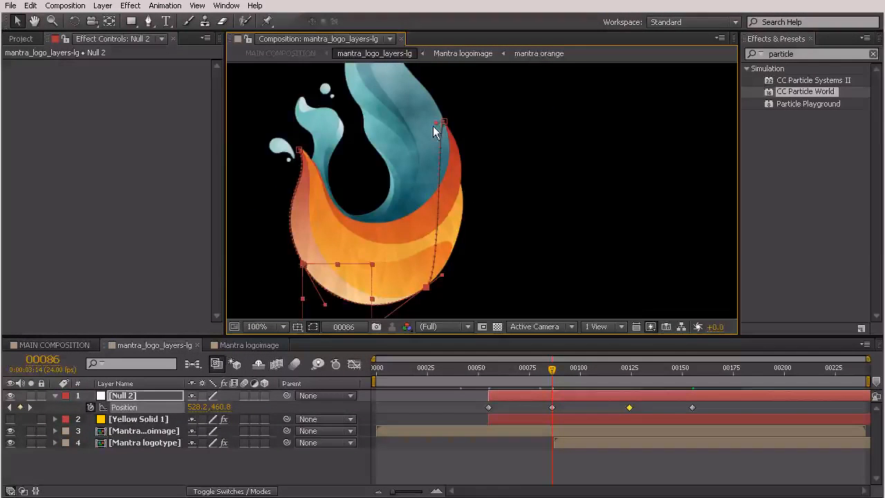
drag(436, 122, 492, 199)
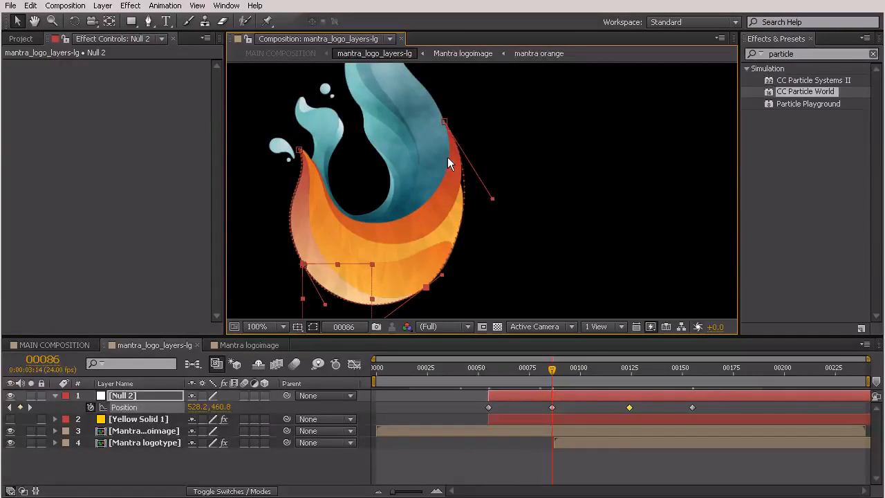
drag(492, 199, 493, 205)
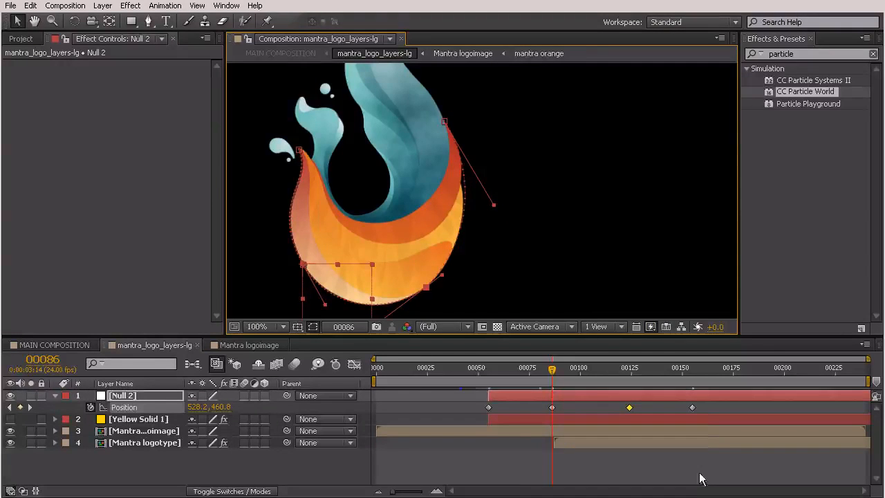
Preview the null's motion, then apply Easy Ease to its last position keyframe at frame 155.
click(702, 404)
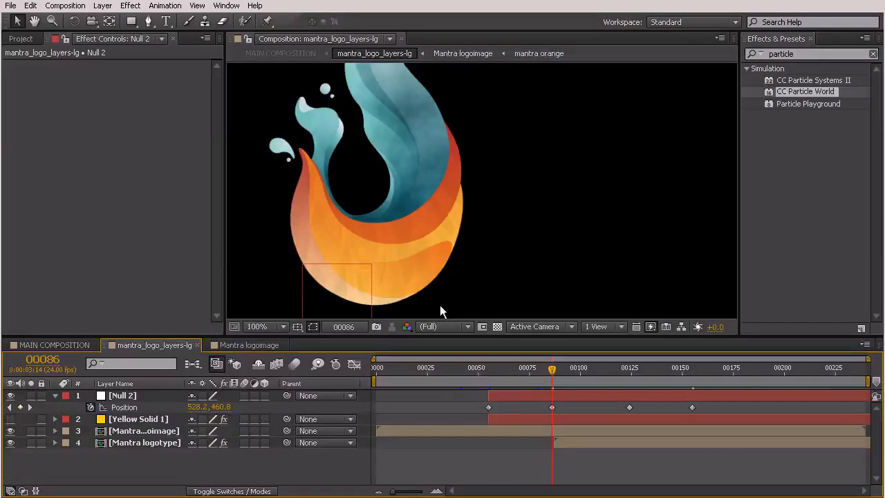
click(500, 391)
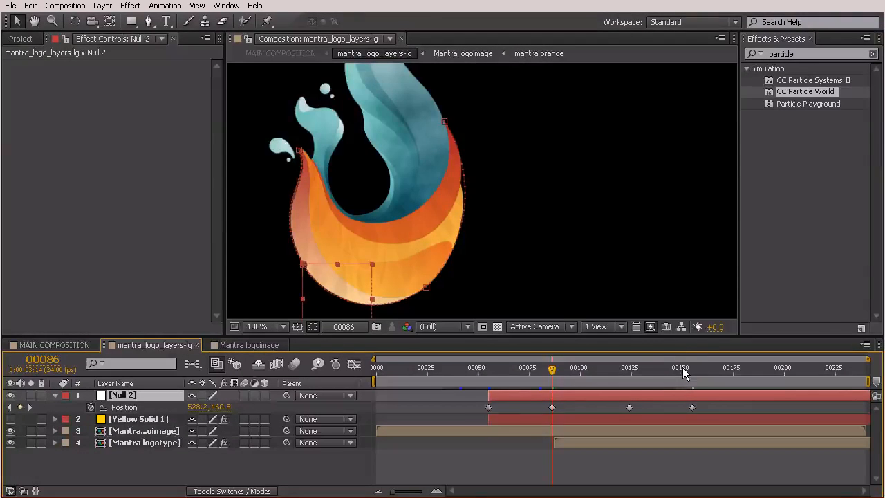
drag(684, 369, 583, 384)
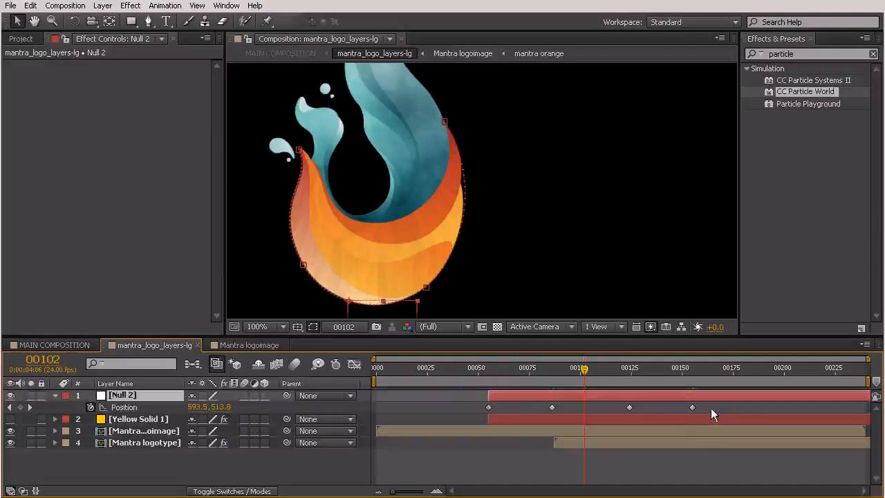
click(692, 407)
click(693, 377)
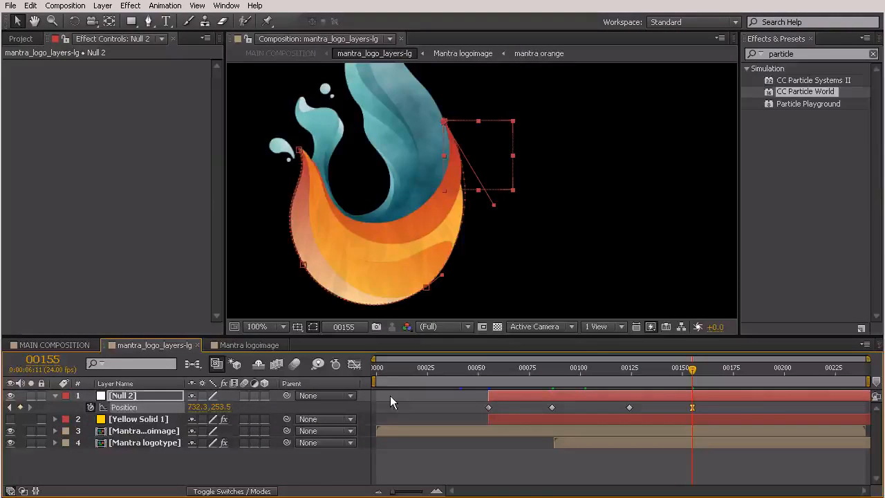
Lengthen the incoming ease of the frame 155 position keyframe in the speed graph and check the motion.
click(354, 363)
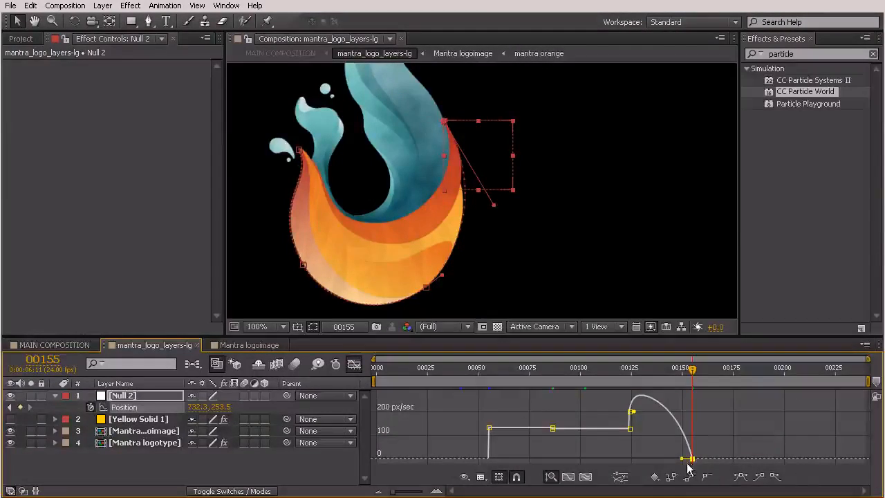
drag(682, 457, 673, 459)
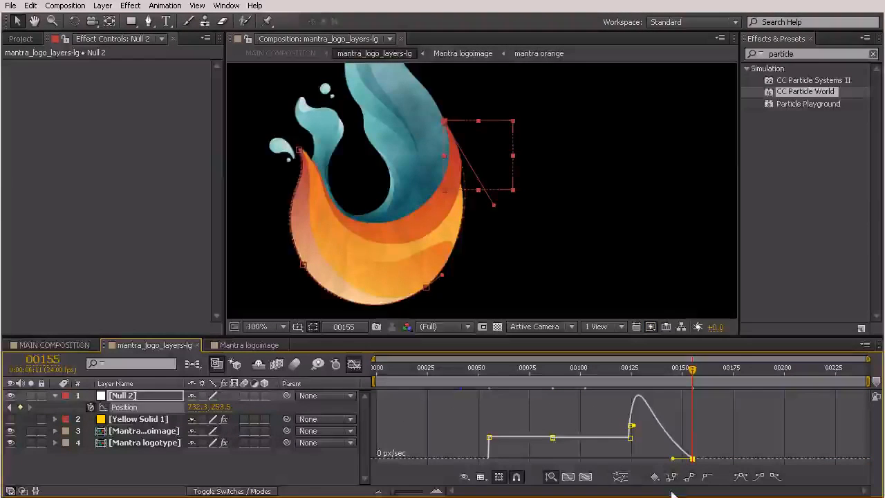
mouse_move(692, 460)
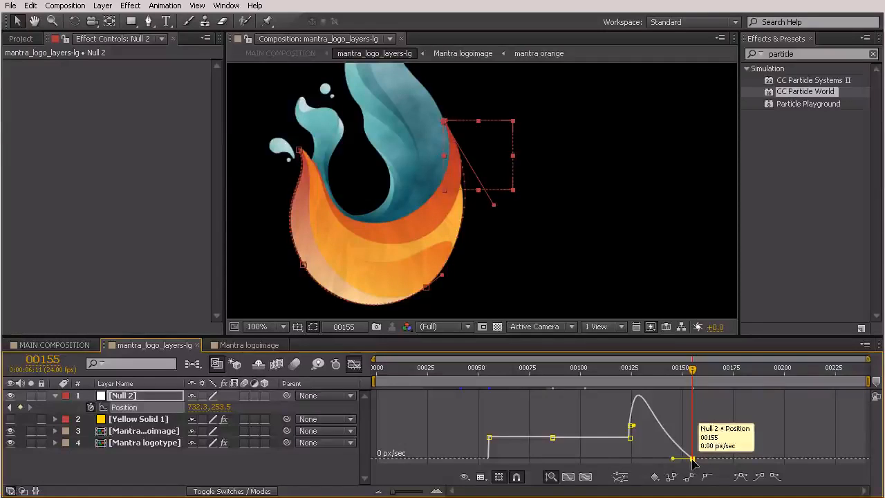
click(353, 364)
drag(692, 370, 653, 371)
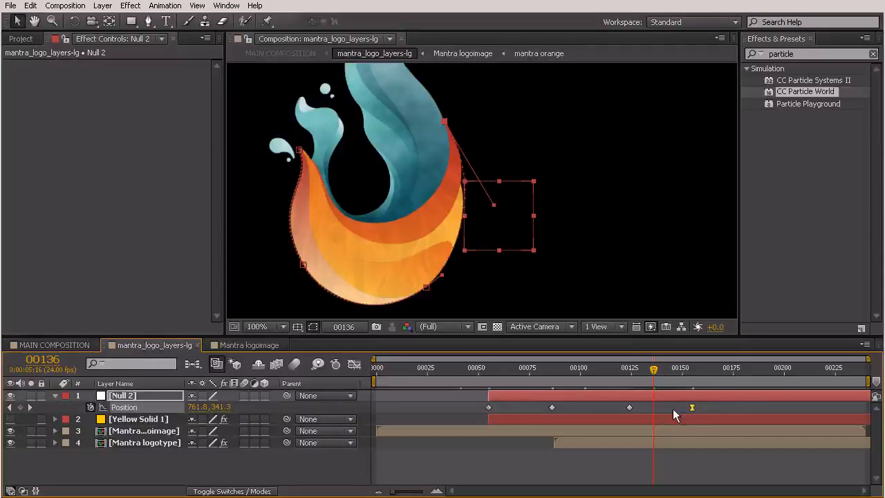
Set the null's two middle position keyframes to Rove Across Time and scrub through the animation to check its speed.
drag(678, 405, 501, 426)
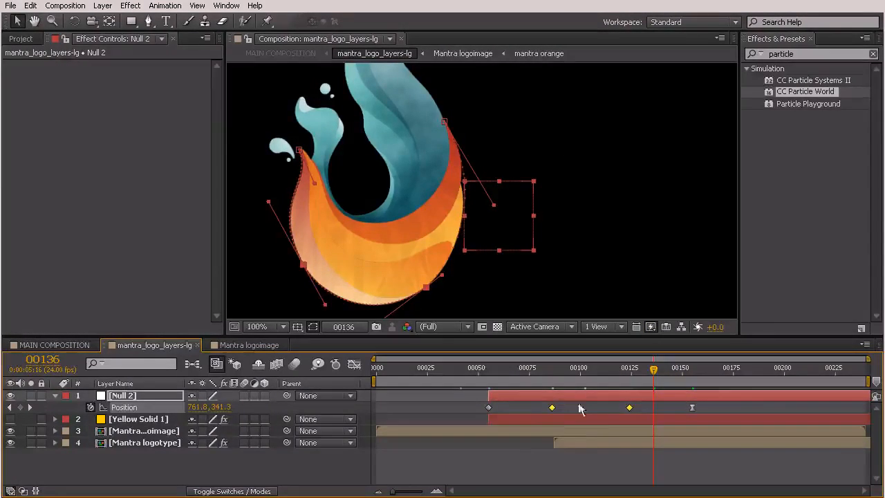
right_click(630, 407)
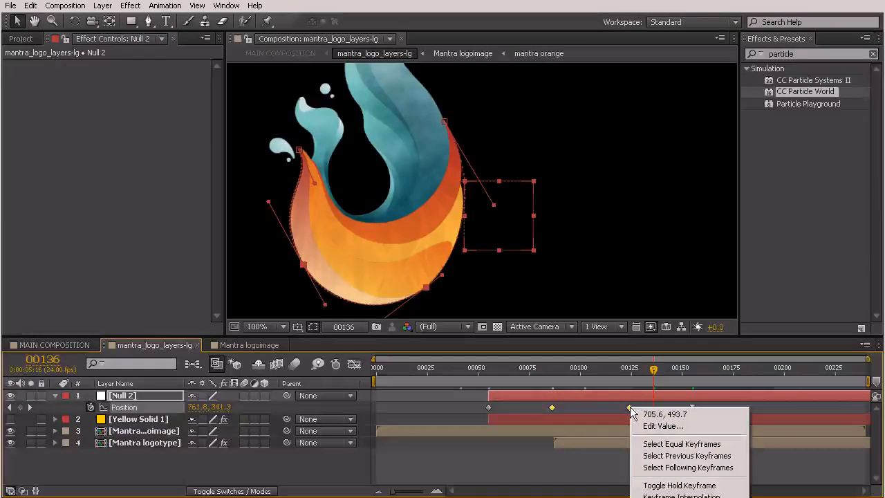
click(673, 497)
click(486, 375)
drag(508, 382, 614, 395)
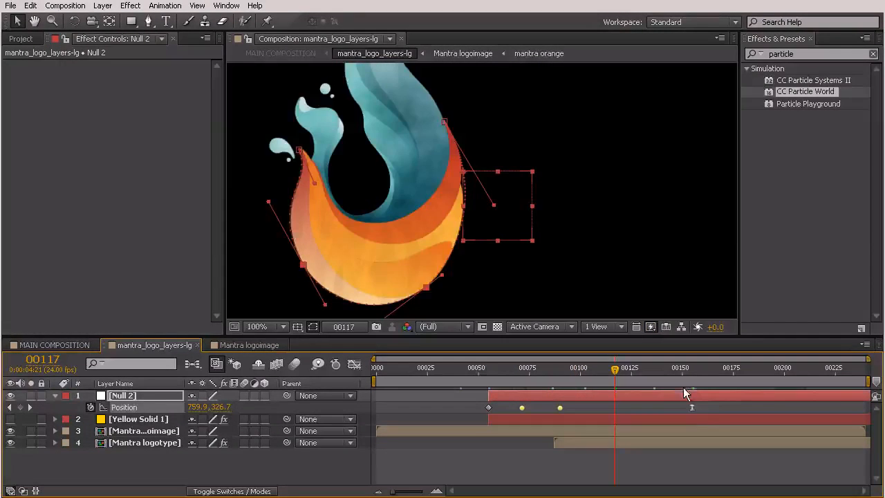
drag(631, 378, 647, 377)
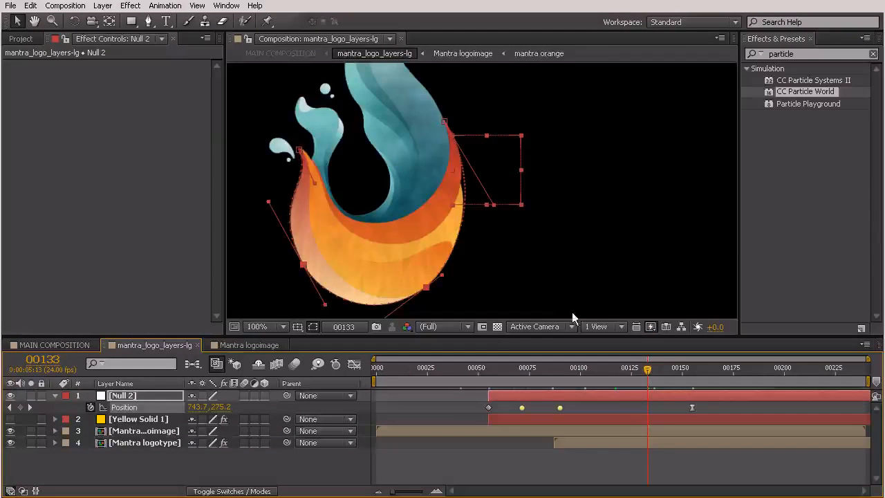
Make the yellow solid visible and expand its CC Particle World Producer properties in the timeline.
scroll(449, 219, down, 2)
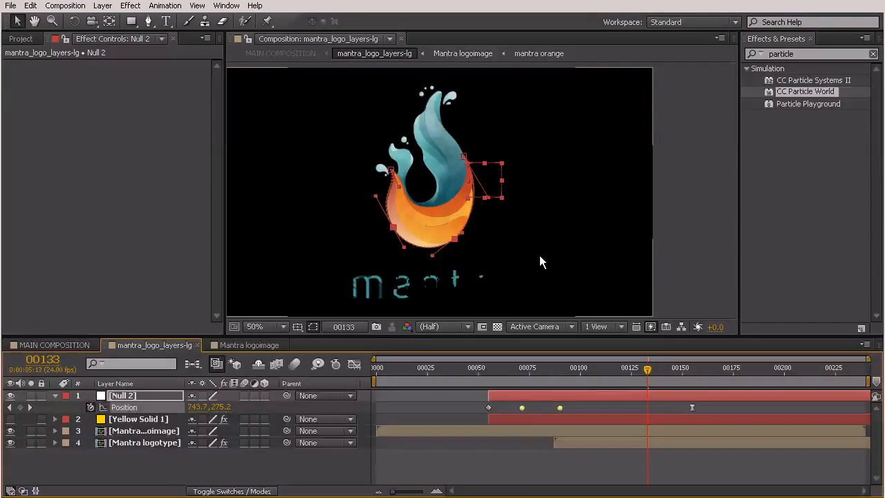
click(159, 420)
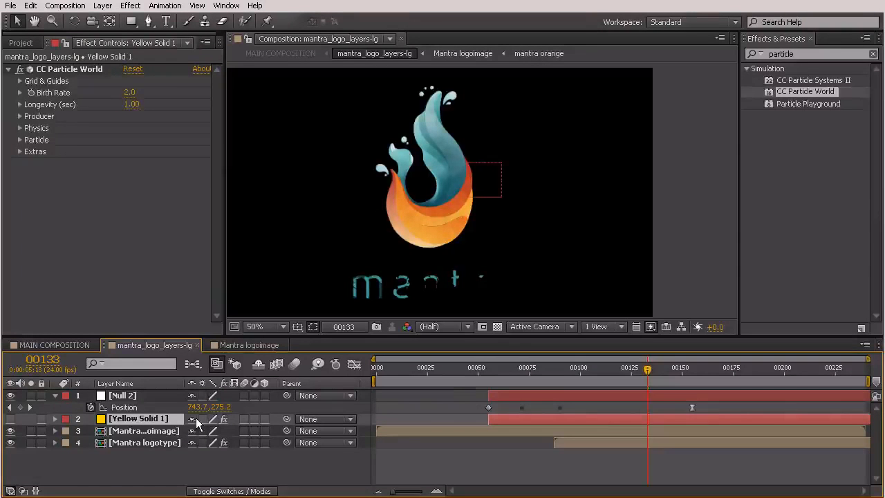
click(20, 116)
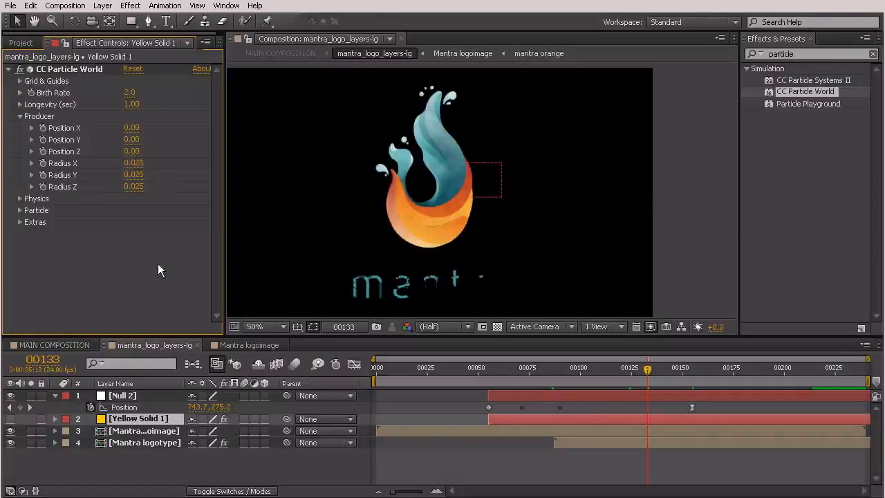
click(55, 419)
click(10, 419)
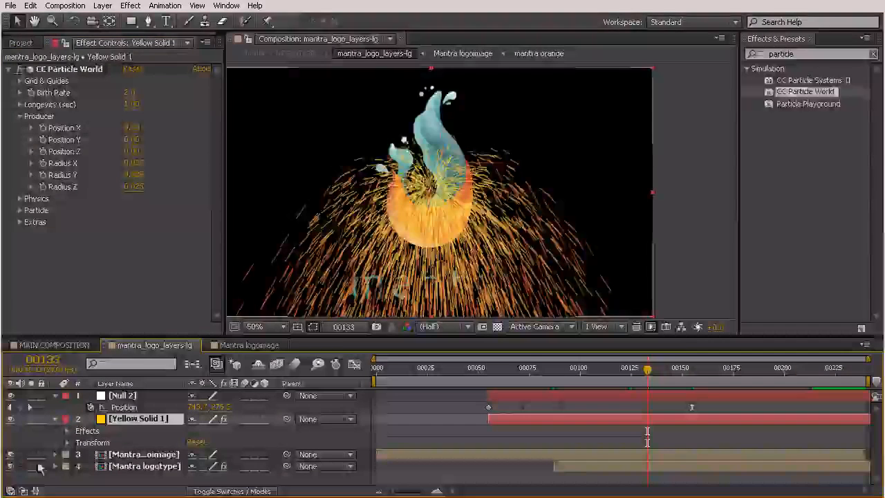
click(67, 431)
click(78, 443)
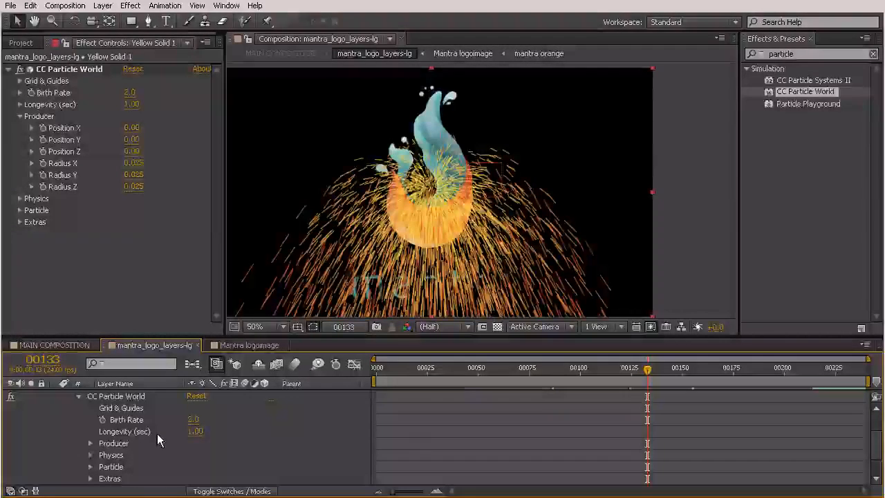
click(90, 443)
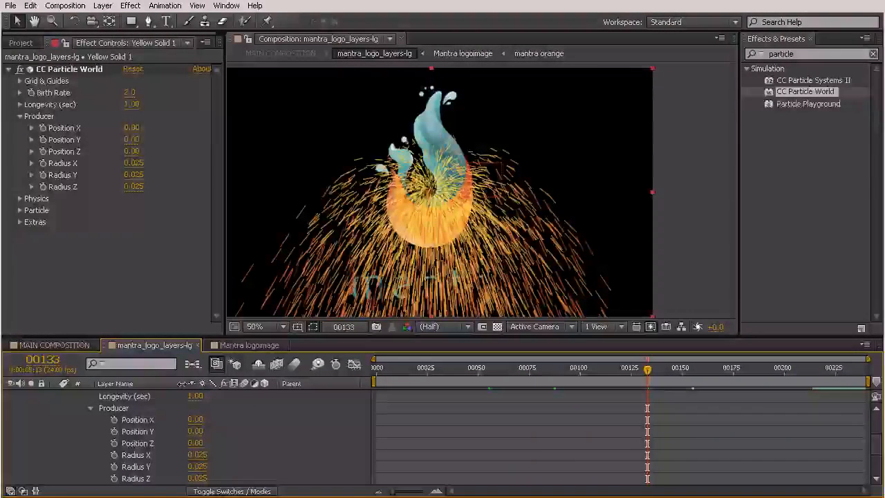
Link the Producer's Position X to Null 2's X position with the expression thisComp.layer("Null 2").transform.position[0].
scroll(171, 391, up, 3)
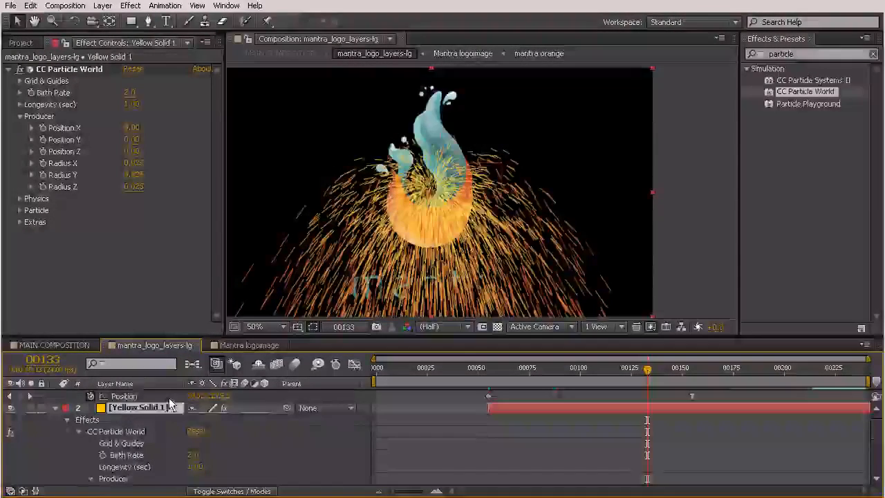
scroll(167, 402, up, 1)
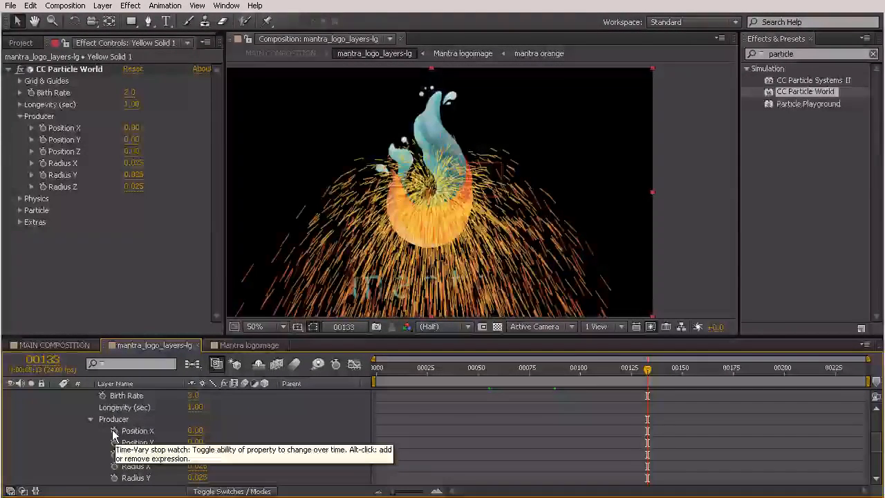
alt+click(114, 430)
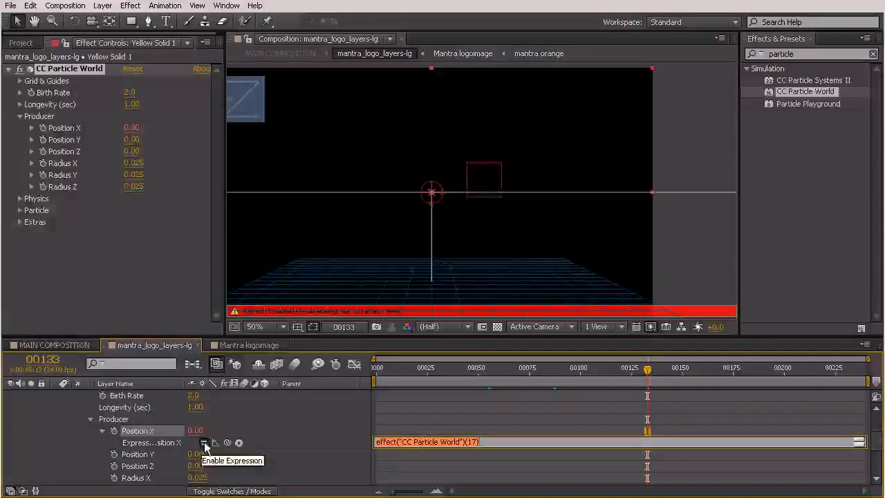
drag(227, 442, 197, 405)
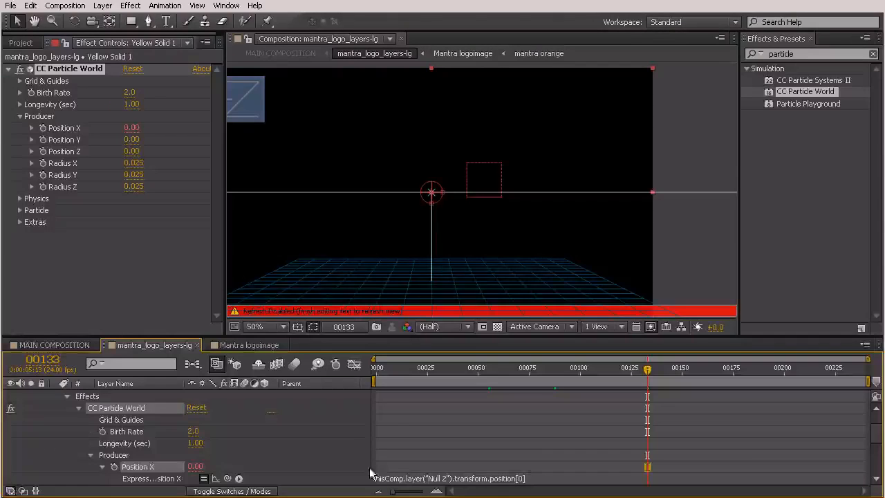
click(285, 440)
scroll(285, 441, down, 1)
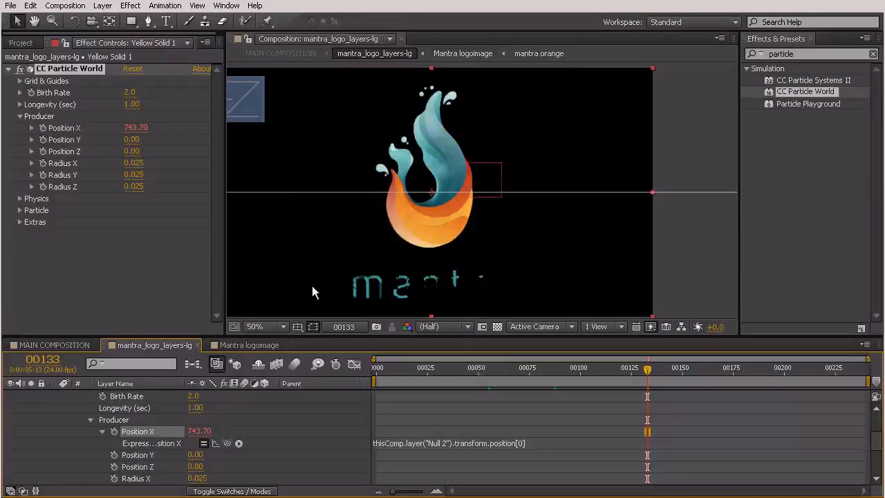
Zoom the composition view out to 1.5% to look for the particle emitter beyond the frame.
key(comma)
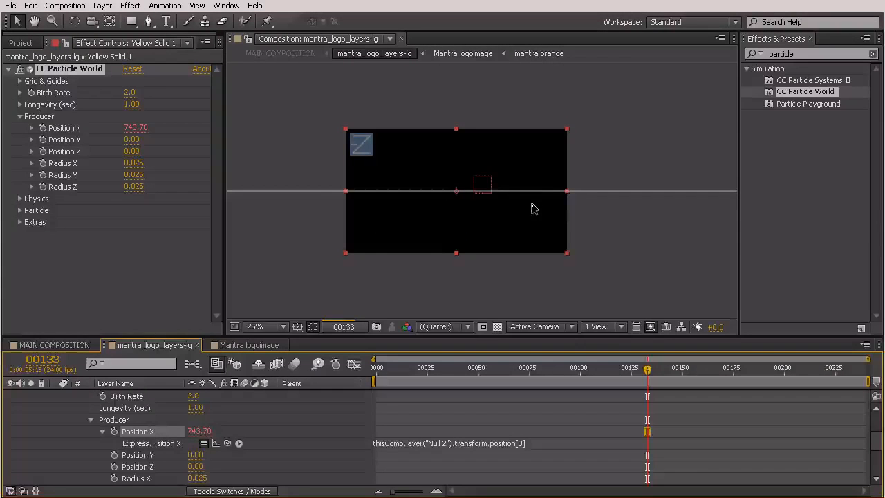
key(comma)
key(comma)
key(comma)
key(comma)
key(comma)
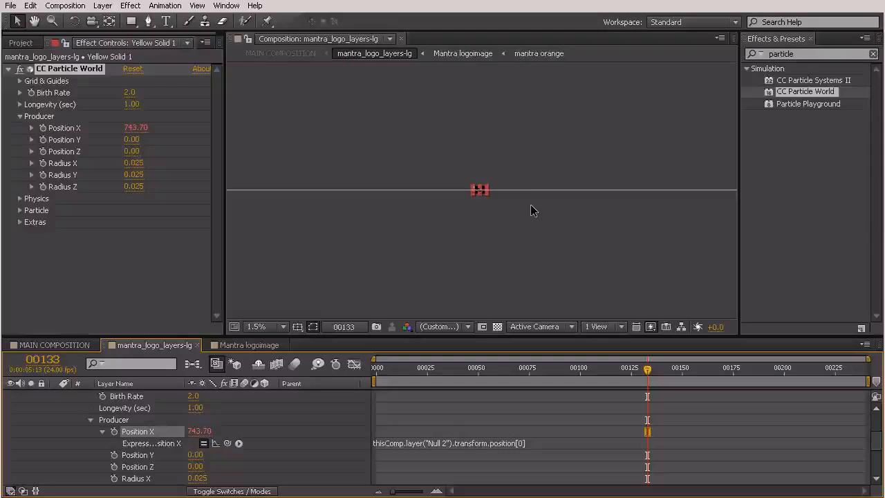
key(comma)
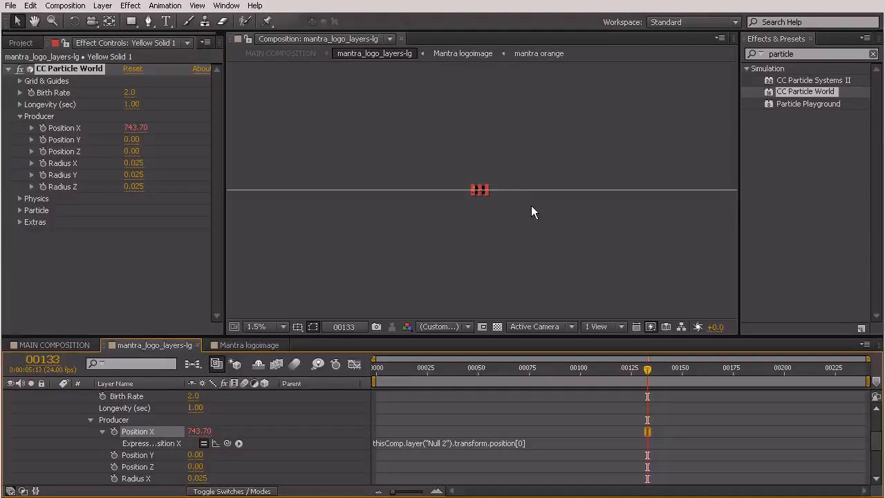
Look for the particle emitter along the horizon line beyond the frame and bring the composition back to 25% magnification.
drag(585, 202, 547, 203)
drag(438, 206, 439, 205)
drag(593, 196, 622, 195)
key(v)
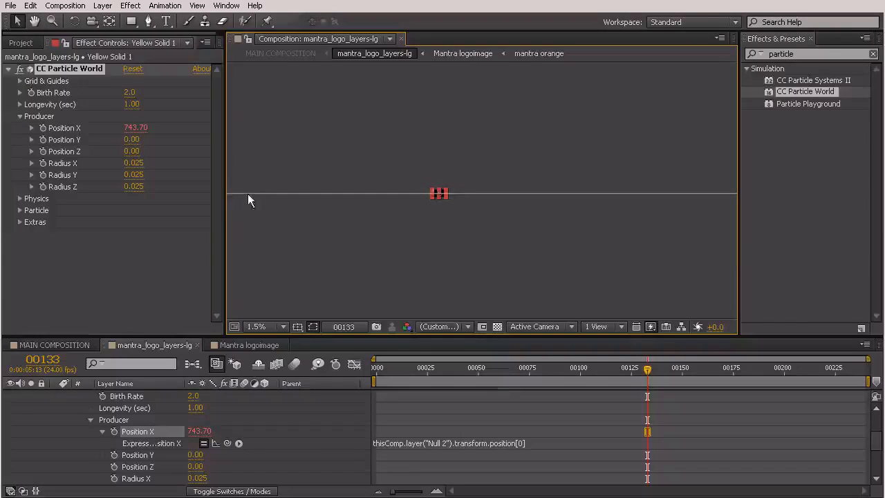
scroll(434, 192, up, 4)
scroll(434, 193, up, 1)
scroll(435, 192, down, 1)
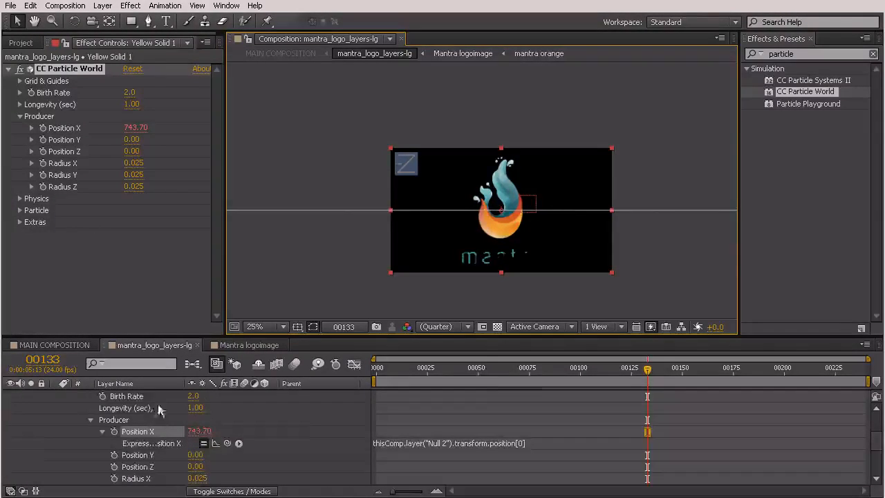
Change the Producer's Position X expression to (thisComp.layer("Null 2").transform.position[0]/1280).
scroll(141, 413, up, 3)
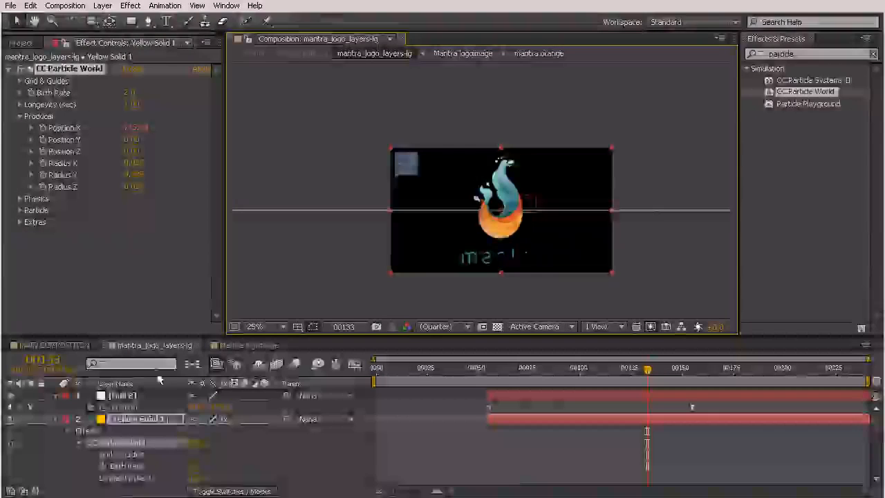
scroll(179, 437, down, 1)
scroll(183, 436, down, 1)
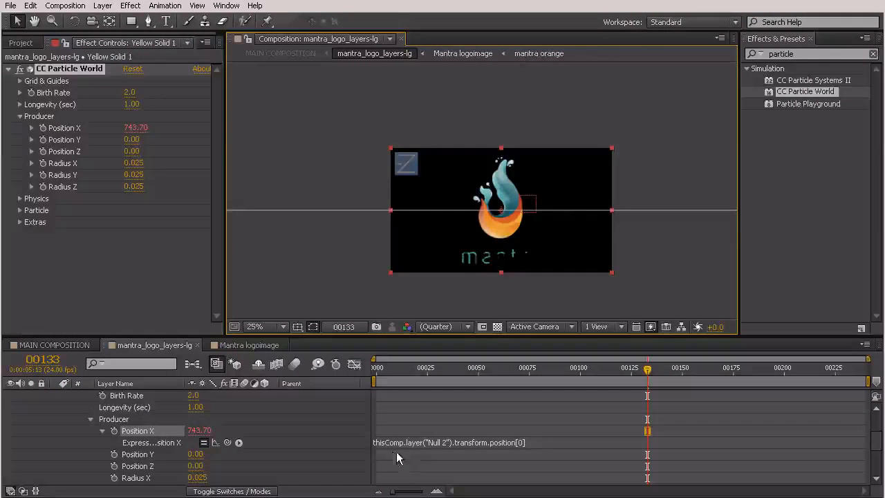
click(465, 446)
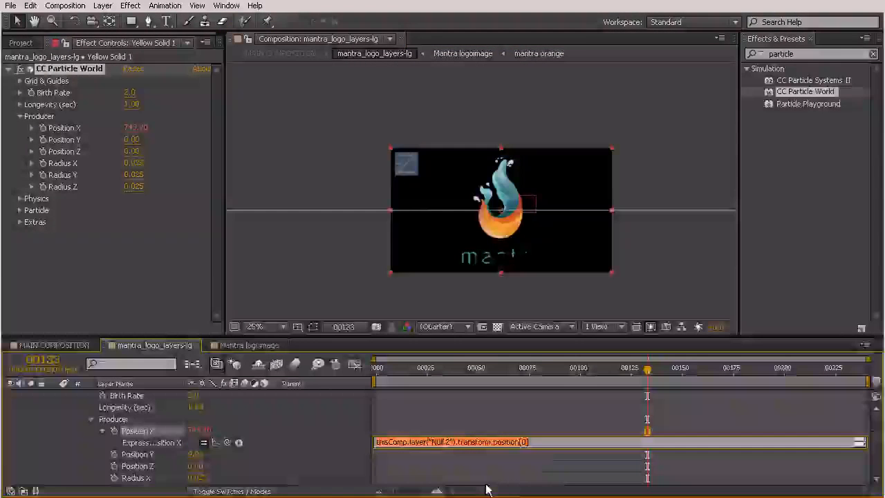
click(542, 441)
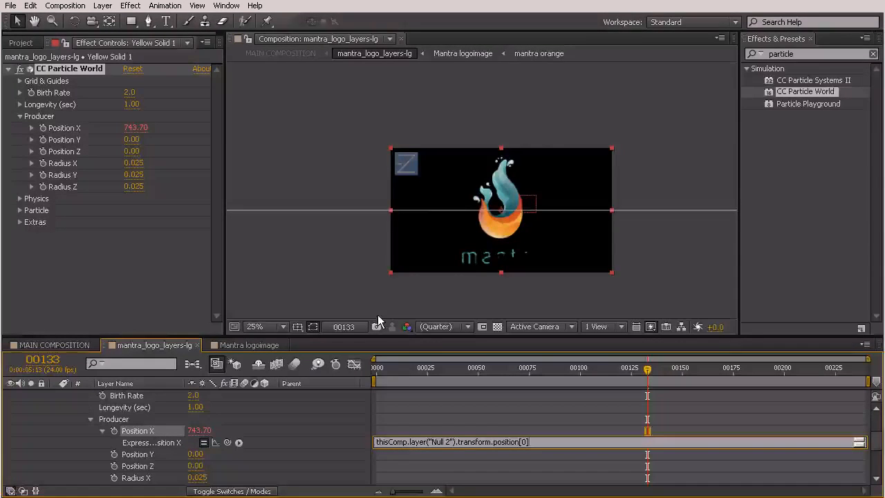
double_click(523, 441)
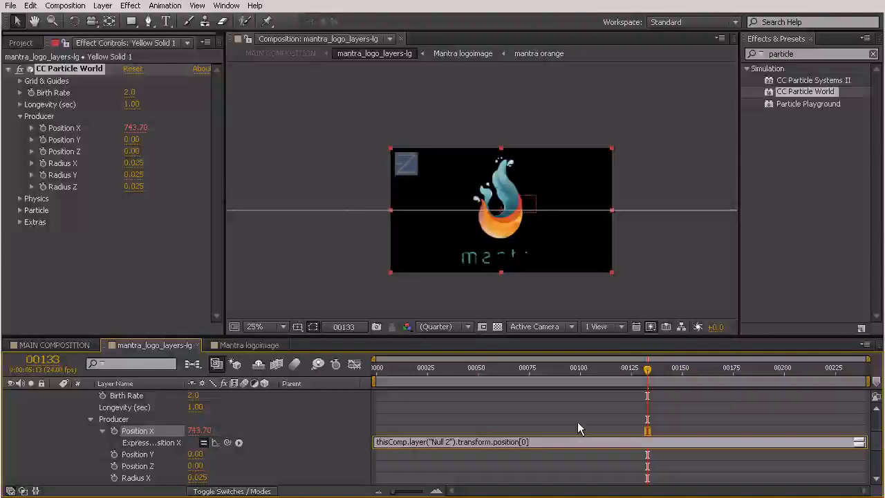
text(/1280)
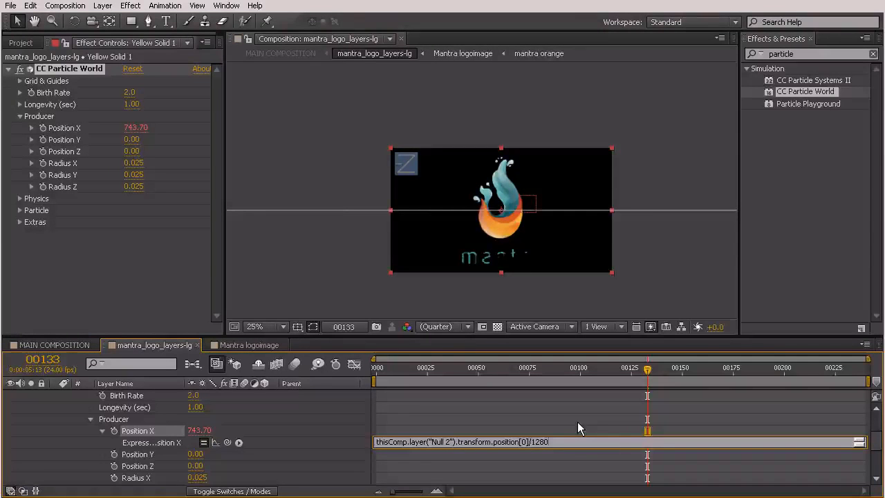
text())
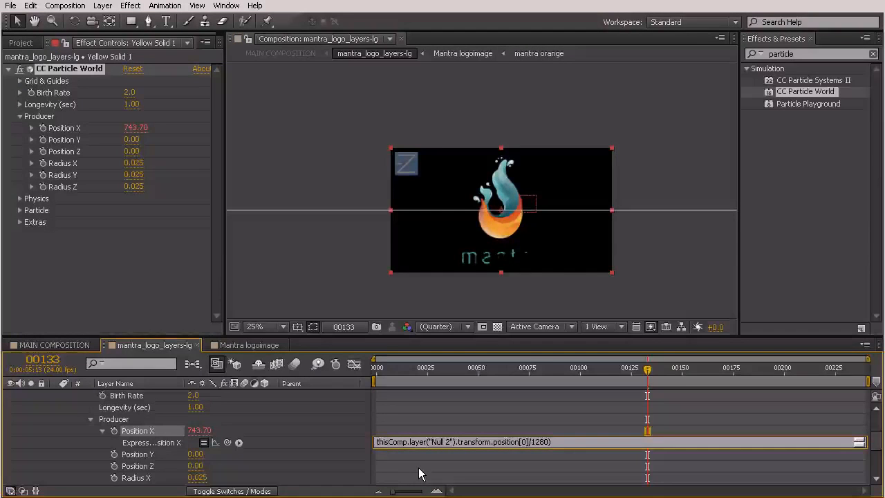
text(()
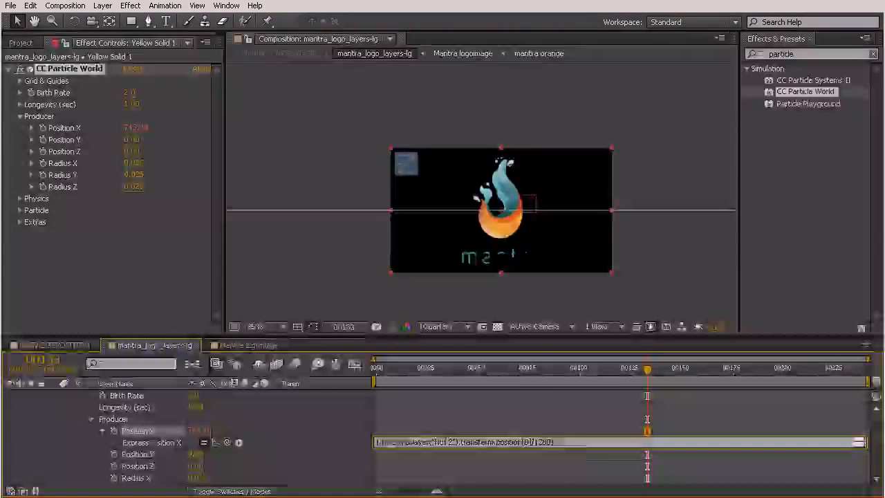
click(567, 428)
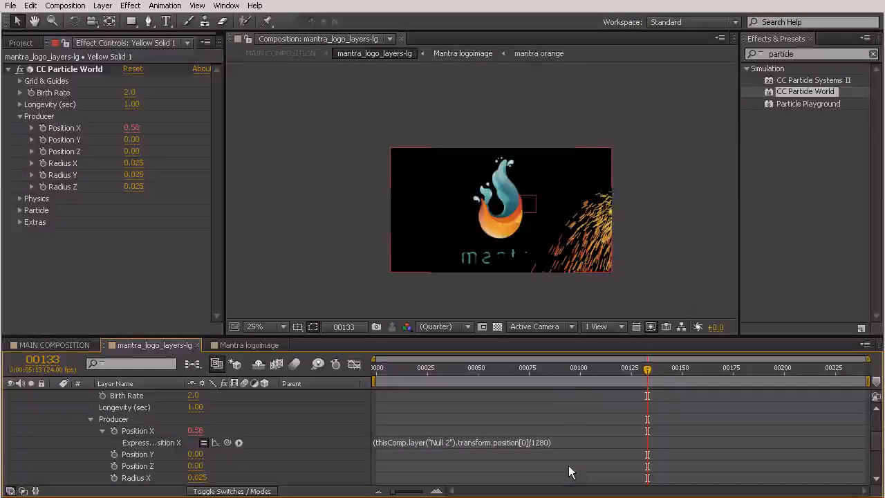
Scrub from the start of the timeline to frame 66 to check where the sparks are emitted relative to the null.
click(594, 389)
drag(380, 368, 534, 377)
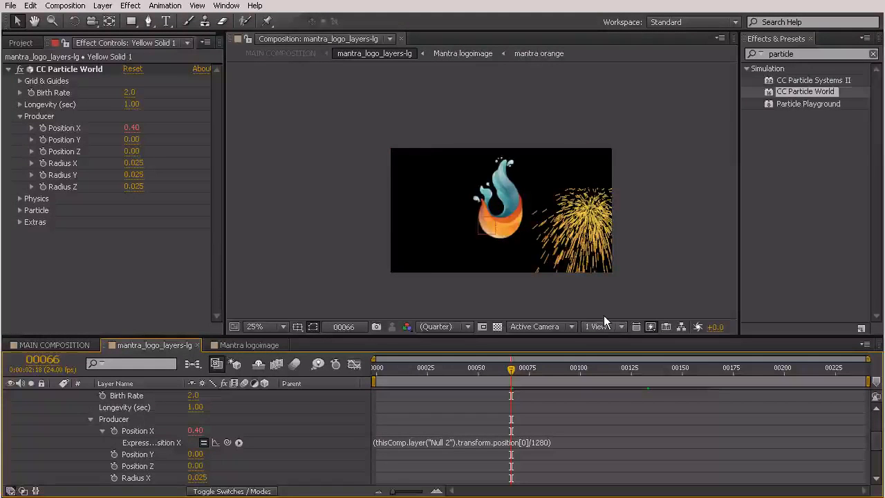
click(392, 156)
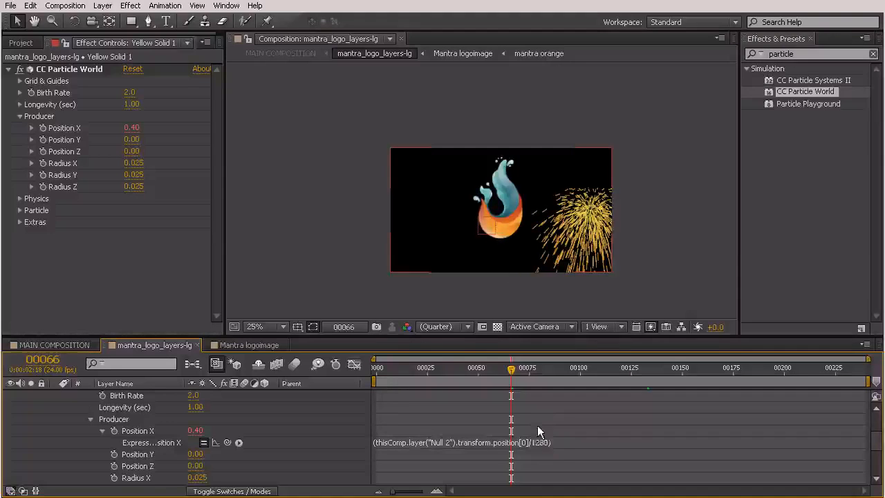
Append -0.5 to the Producer's Position X expression, after the division by 1280.
click(564, 444)
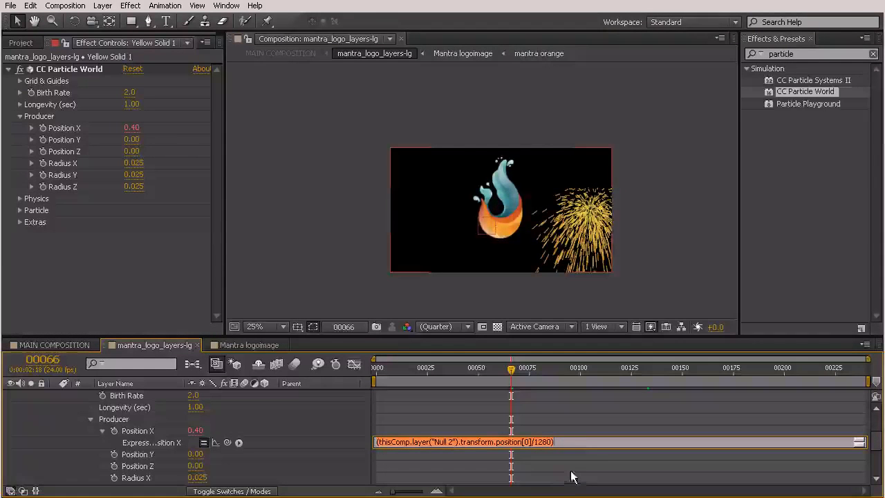
click(568, 440)
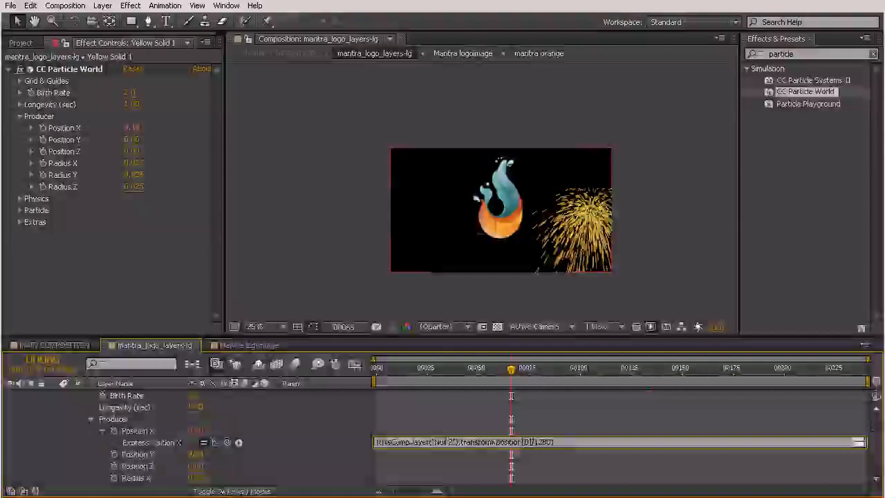
text(-0.5)
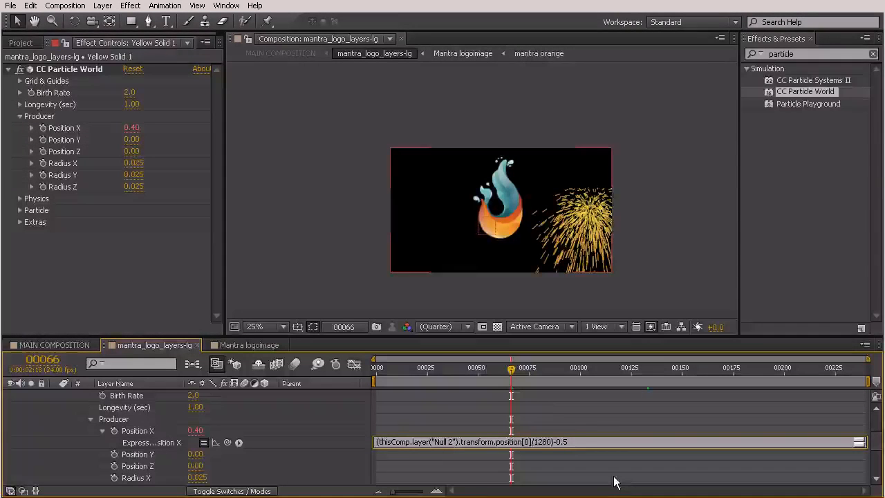
click(571, 413)
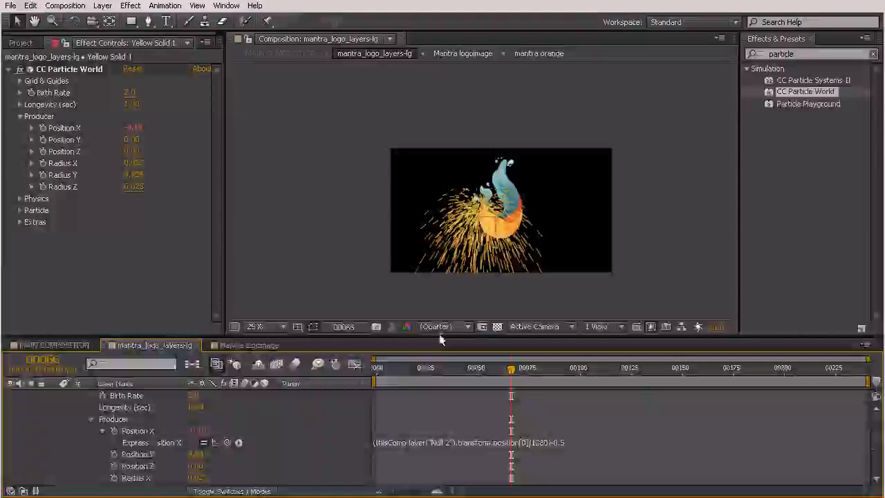
Check the sparks' horizontal alignment with the null at several points in time, ending at frame 74 with 50% magnification.
click(378, 371)
click(447, 368)
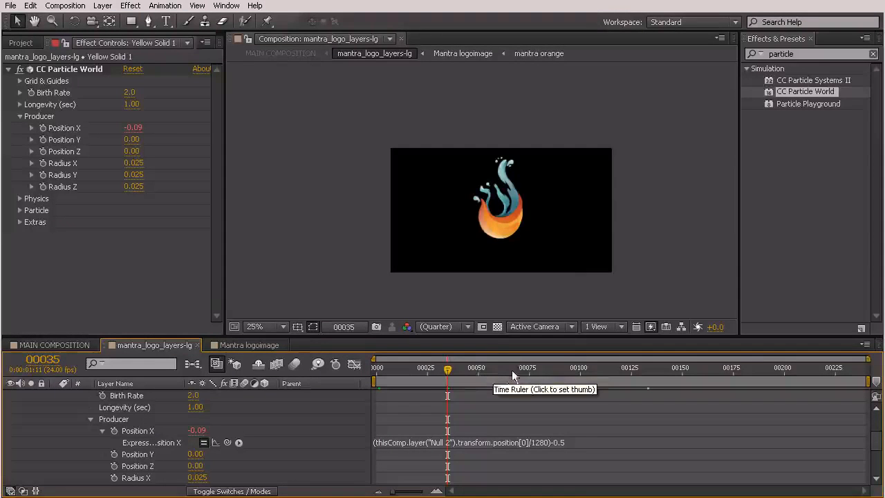
click(589, 371)
click(545, 370)
click(526, 385)
key(period)
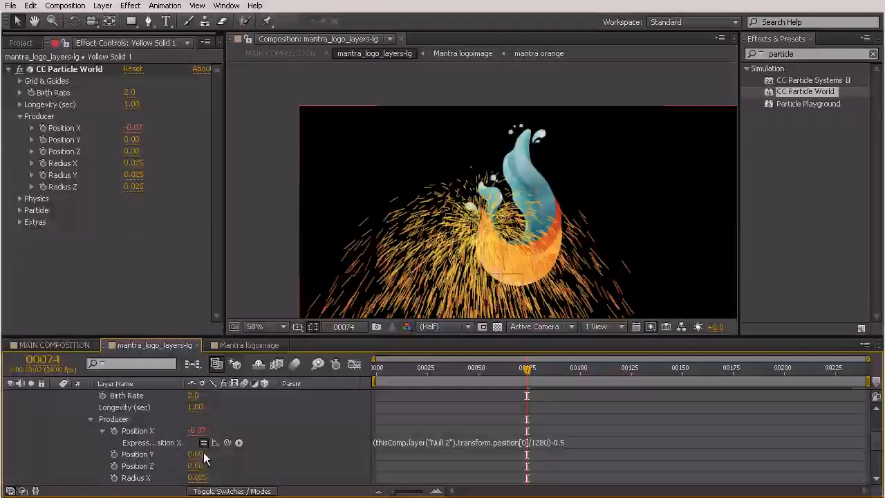
Link the Producer's Position Y to Null 2's Y position with the expression thisComp.layer("Null 2").transform.position[1].
alt+click(114, 453)
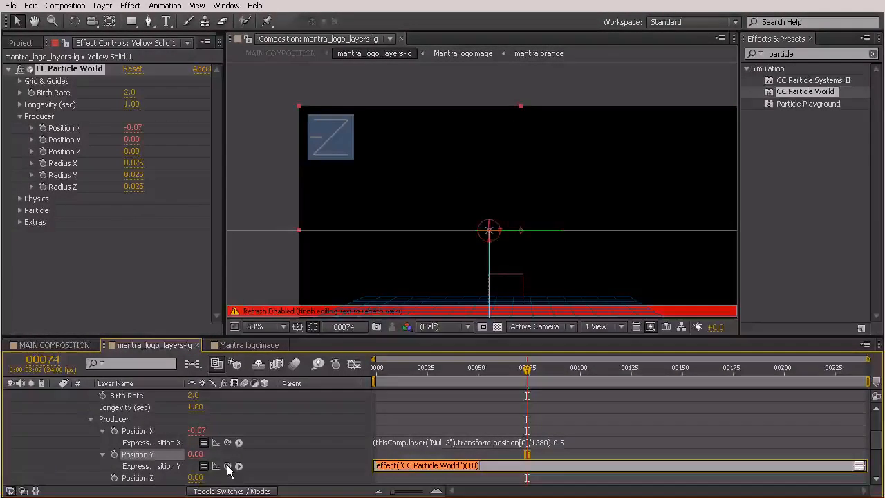
drag(227, 467, 223, 409)
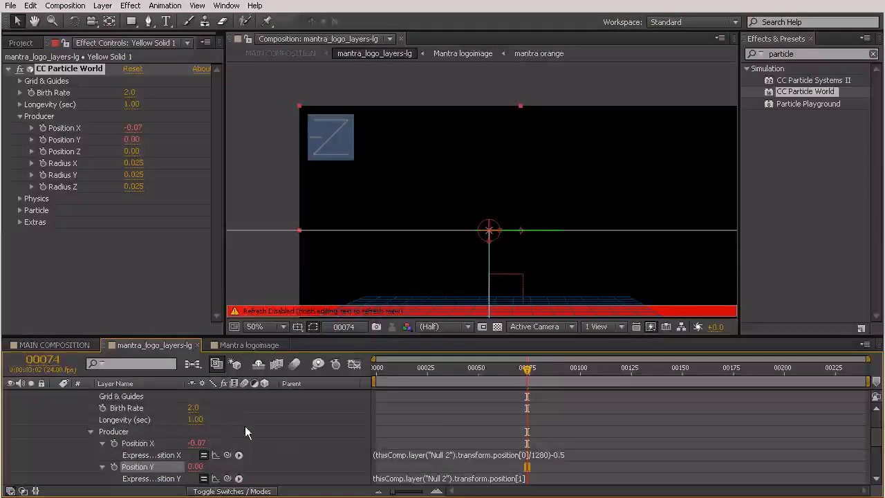
click(486, 442)
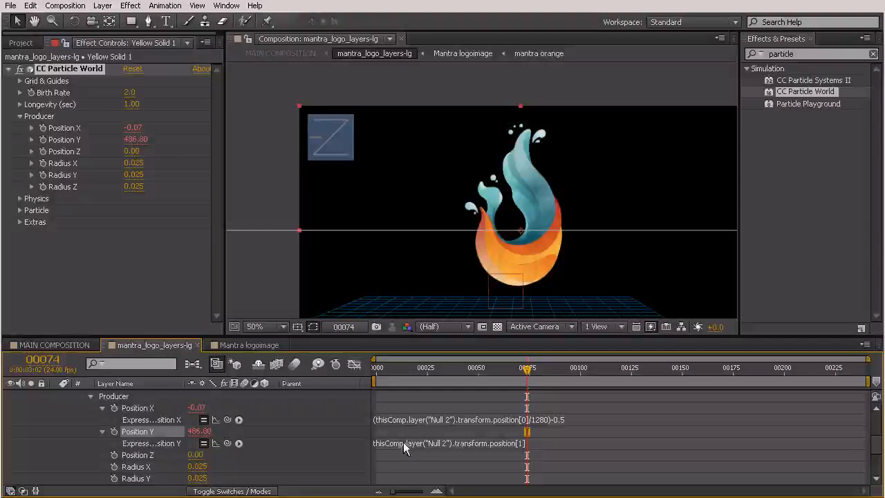
Change the Producer's Position Y expression to (thisComp.layer("Null 2").transform.position[1]/1280).
click(523, 443)
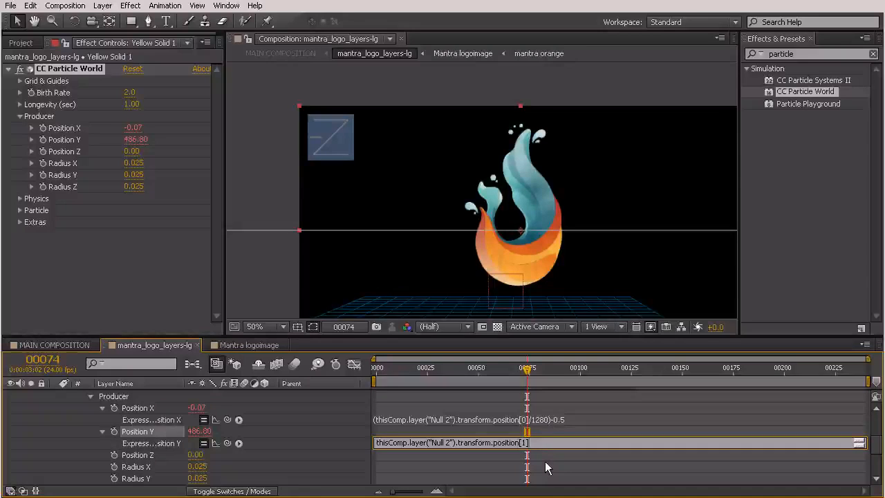
text(12)
text())
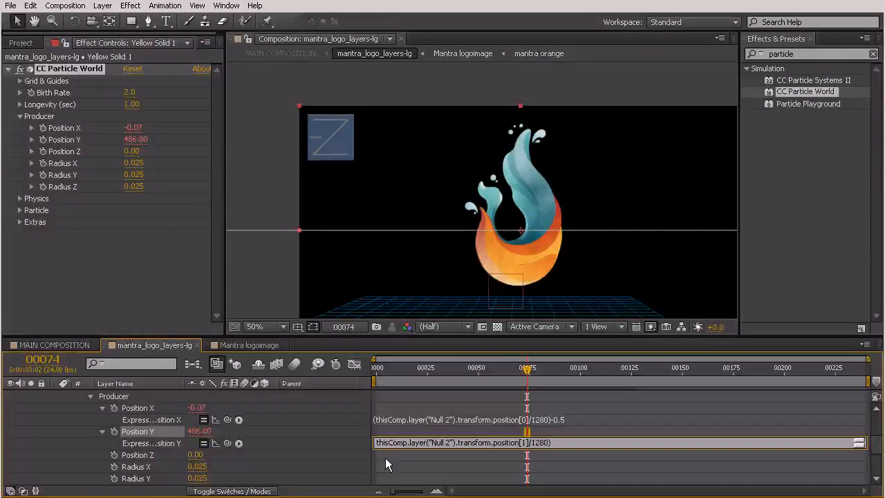
text(()
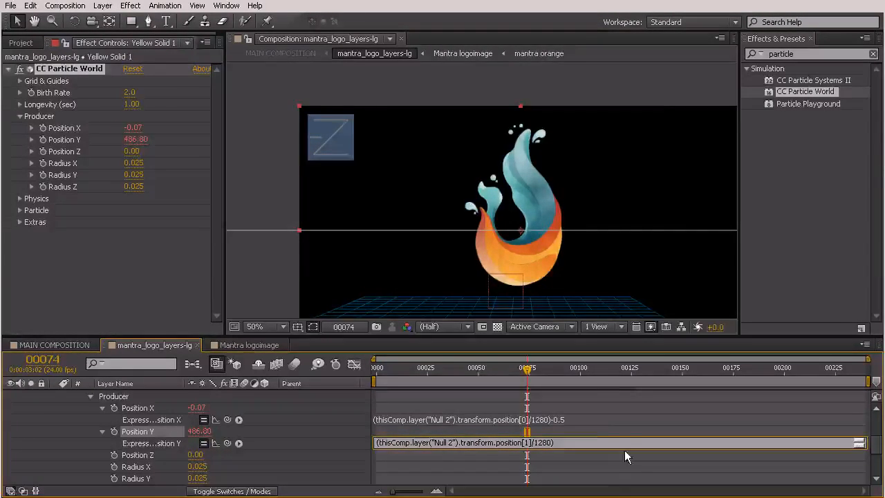
click(608, 425)
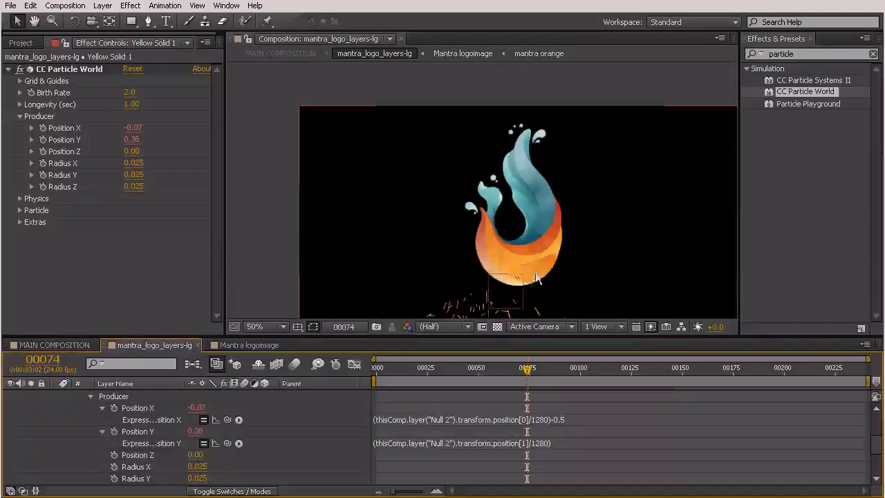
Scrub back through the animation and stop at frame 67 to check the sparks' vertical position against the null.
drag(537, 249, 495, 199)
scroll(500, 213, down, 2)
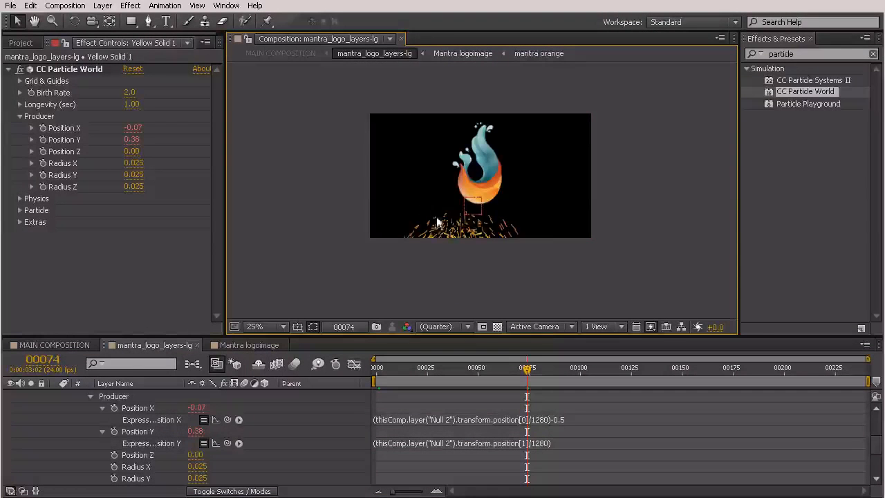
drag(528, 369, 382, 367)
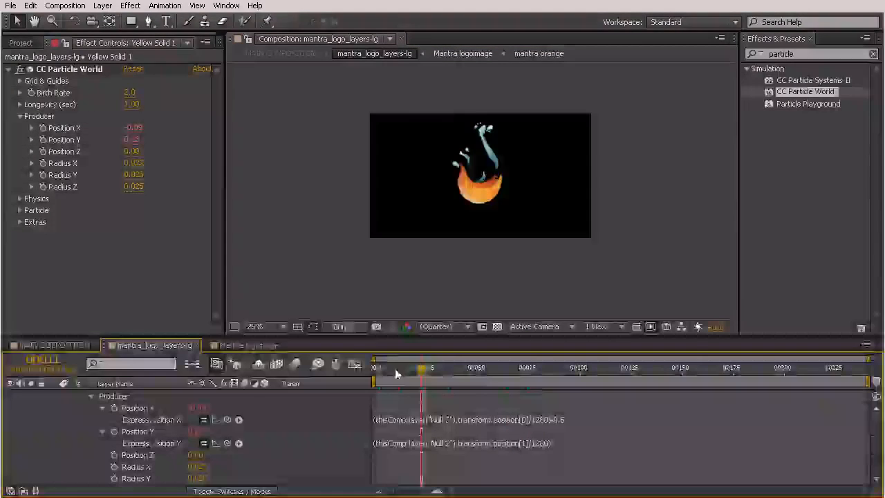
click(513, 372)
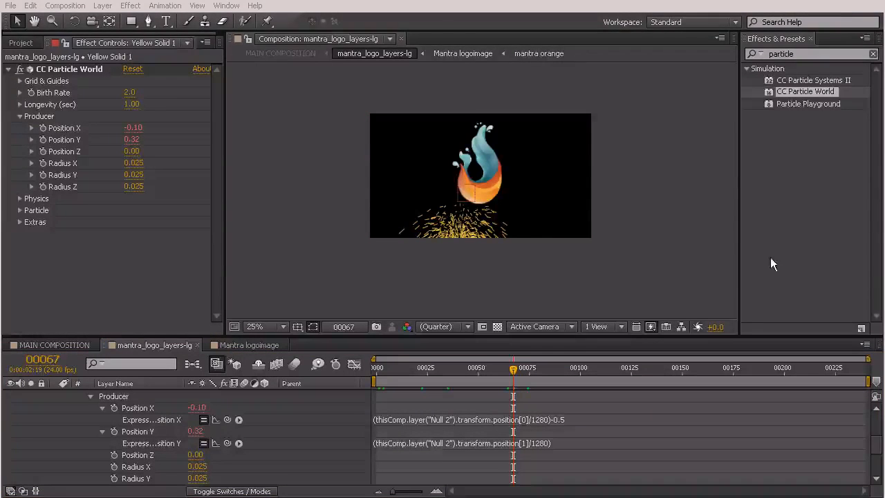
drag(884, 304, 668, 192)
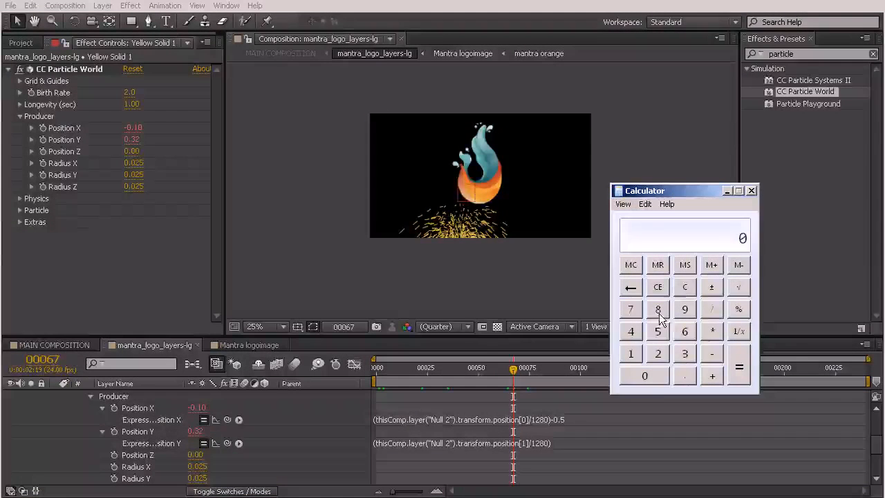
click(630, 309)
click(659, 354)
click(653, 375)
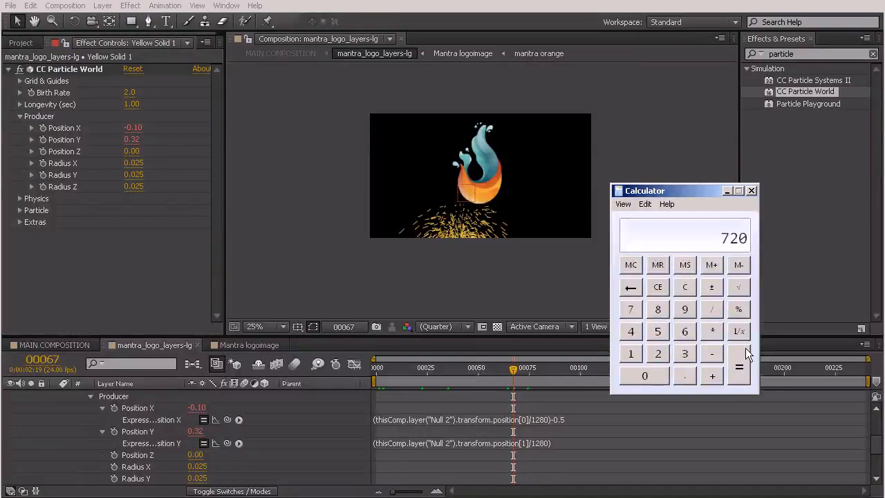
click(738, 309)
click(630, 353)
click(657, 353)
click(658, 308)
click(645, 376)
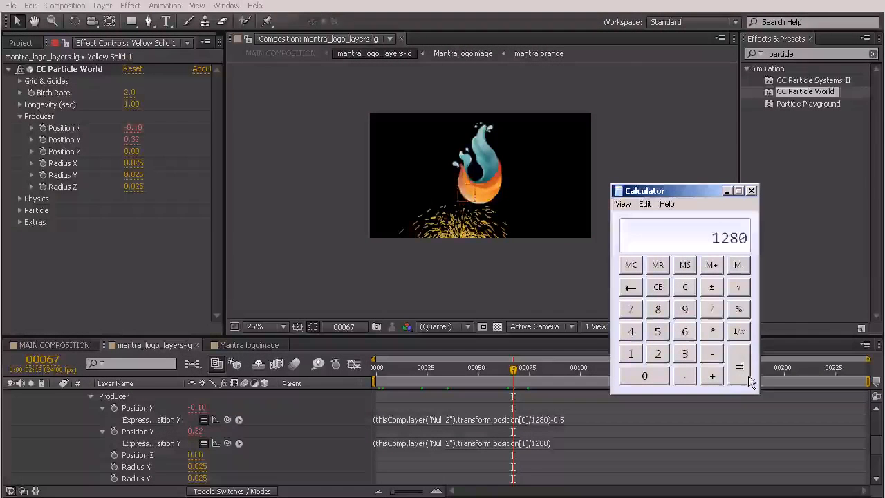
click(658, 287)
Divide 720 by 1280 in Calculator to get the composition's height-to-width ratio.
click(630, 309)
click(657, 353)
click(643, 375)
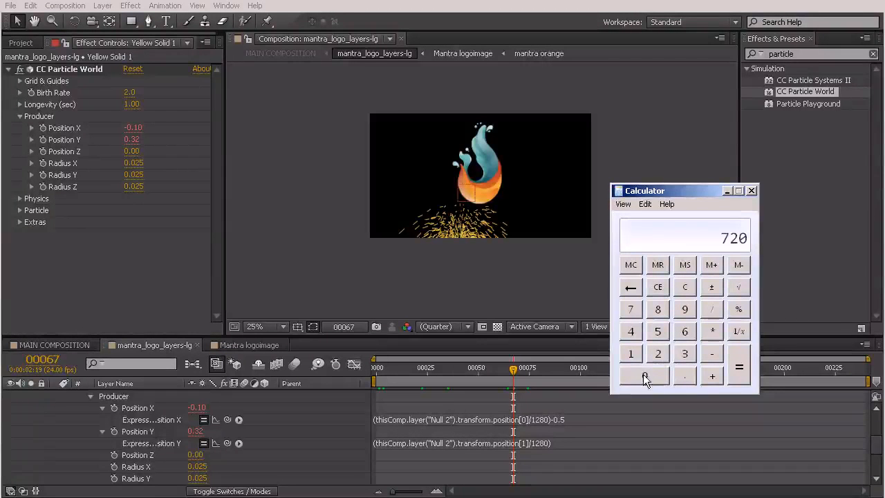
click(711, 309)
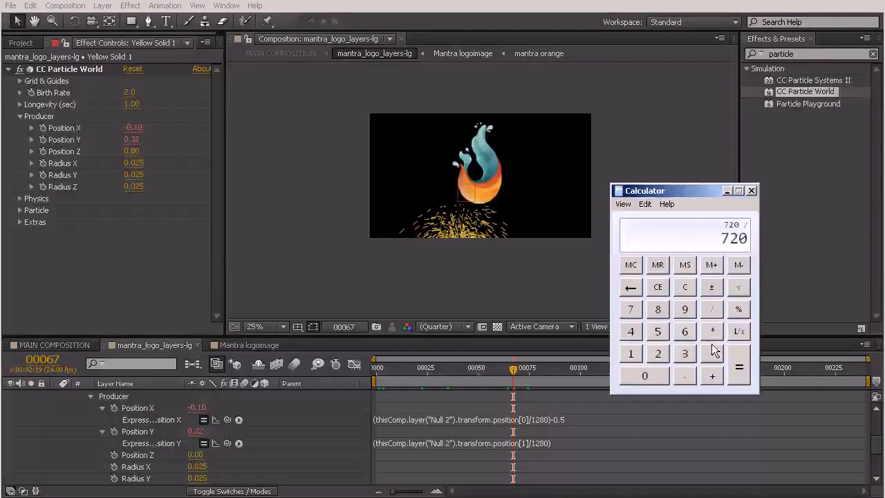
click(631, 353)
click(657, 353)
click(657, 309)
click(644, 375)
click(737, 370)
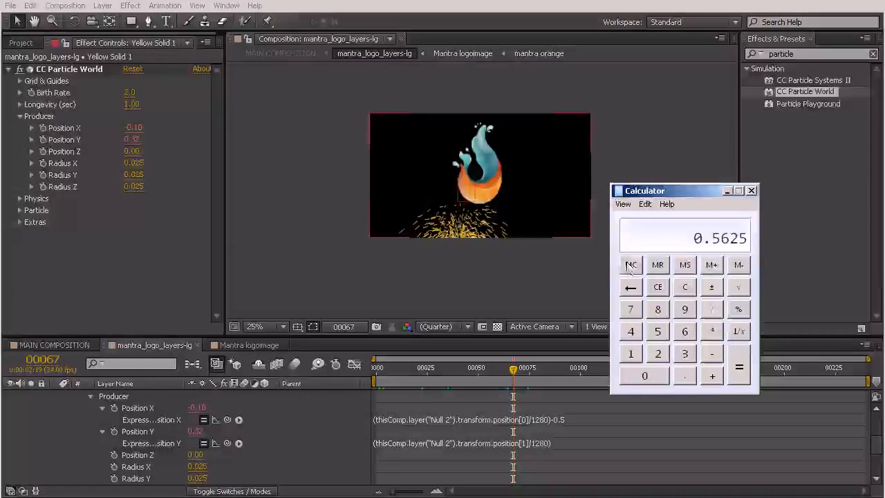
Multiply the height-to-width ratio in Calculator by 0.5 to get the vertical centring offset.
click(712, 331)
text(0.5)
click(738, 366)
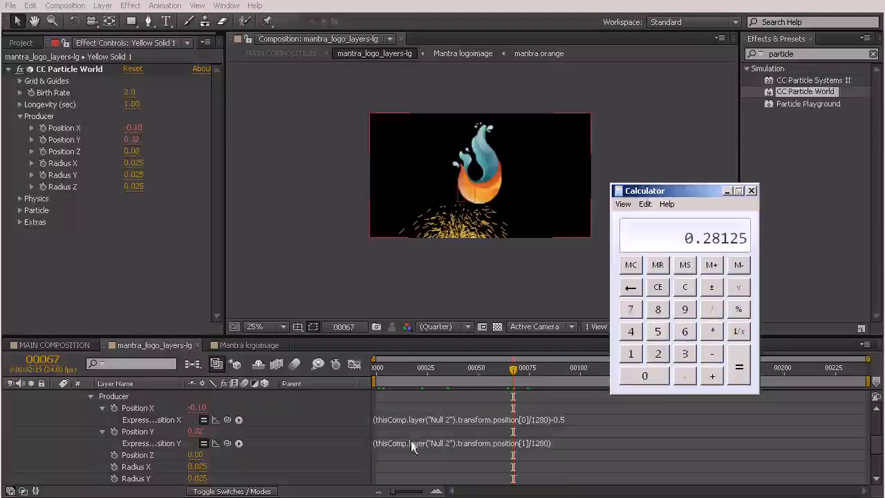
Change the Producer's Position Y expression to (thisComp.layer("Null 2").transform.position[1]/1280)-0.28125.
click(563, 442)
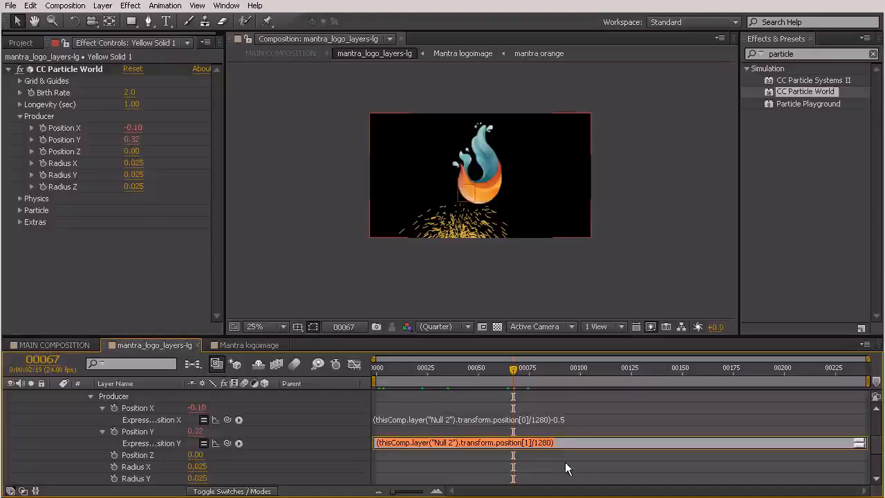
key(alt+Tab)
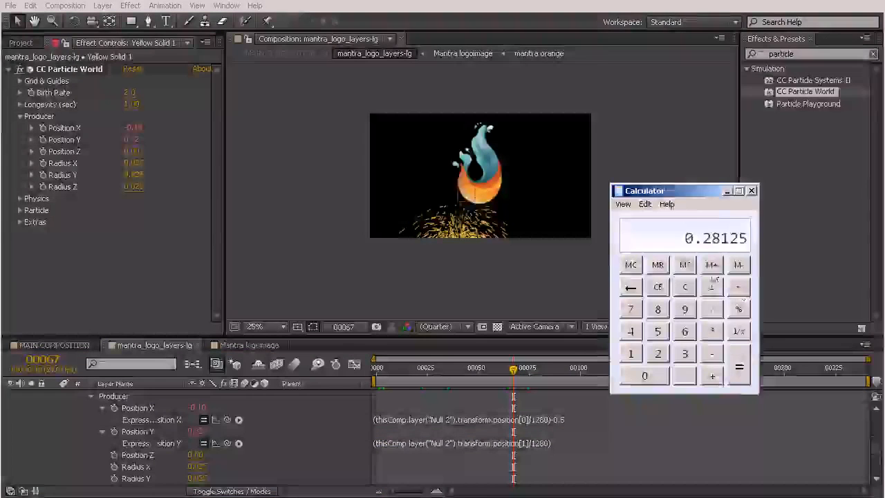
drag(675, 191, 884, 263)
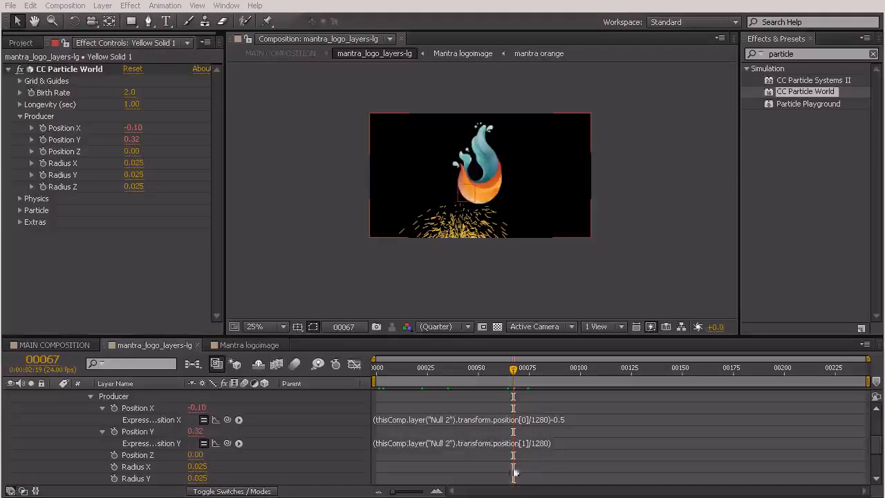
click(558, 438)
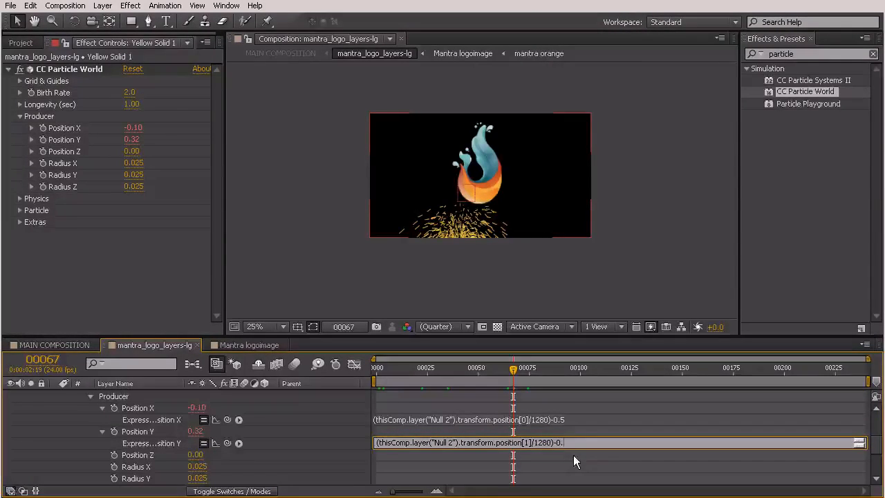
text(25)
click(588, 420)
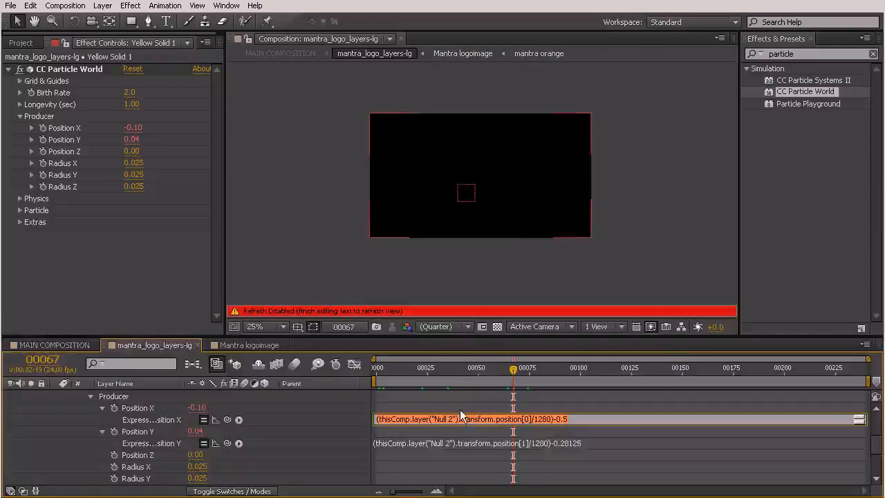
click(592, 407)
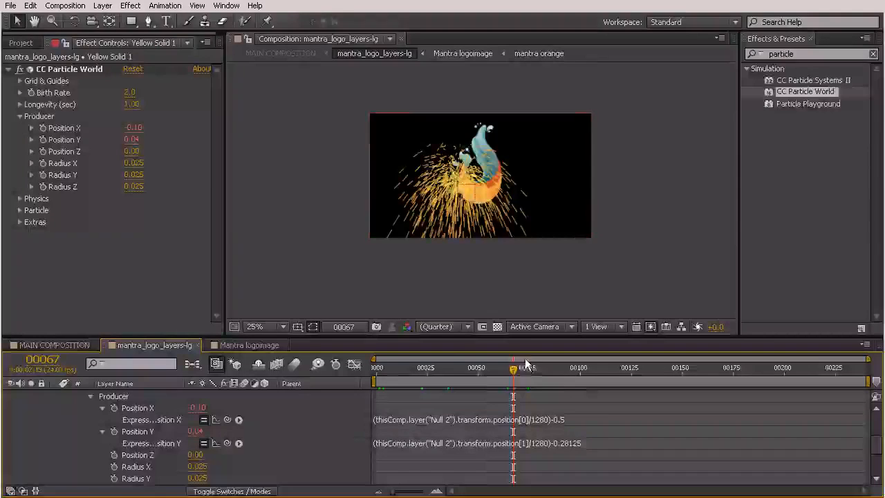
Scrub the timeline to frame 132 and play a RAM preview to check that the sparks follow the null around the flame.
drag(486, 369, 574, 379)
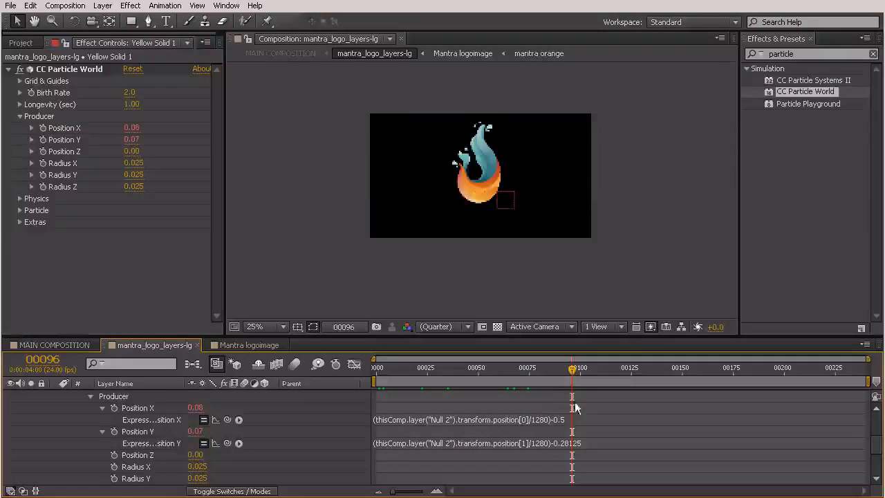
click(644, 370)
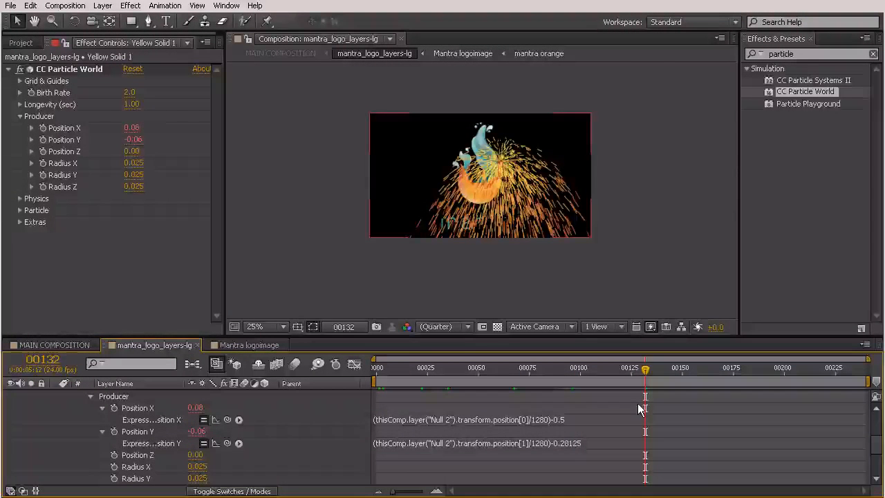
key(KP_0)
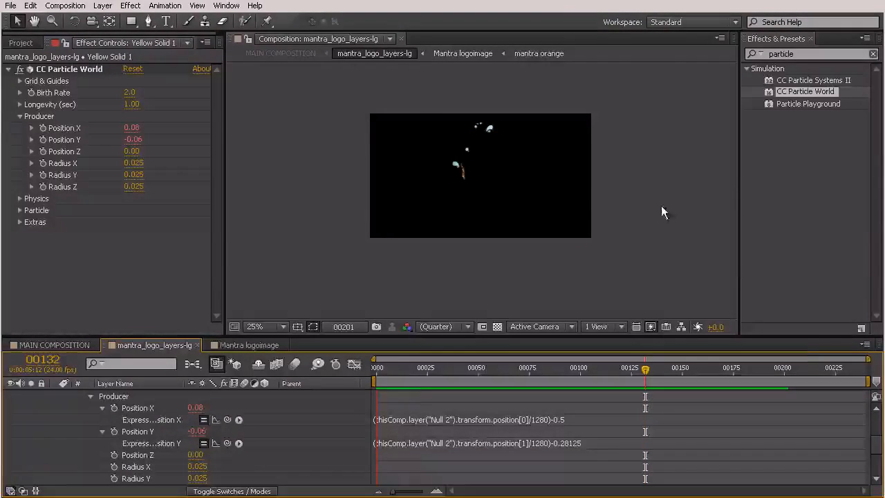
key(space)
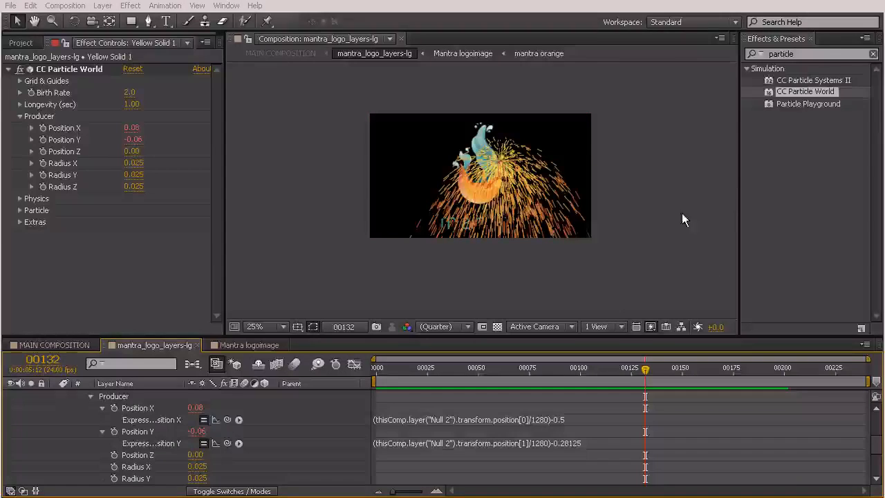
click(596, 270)
click(529, 198)
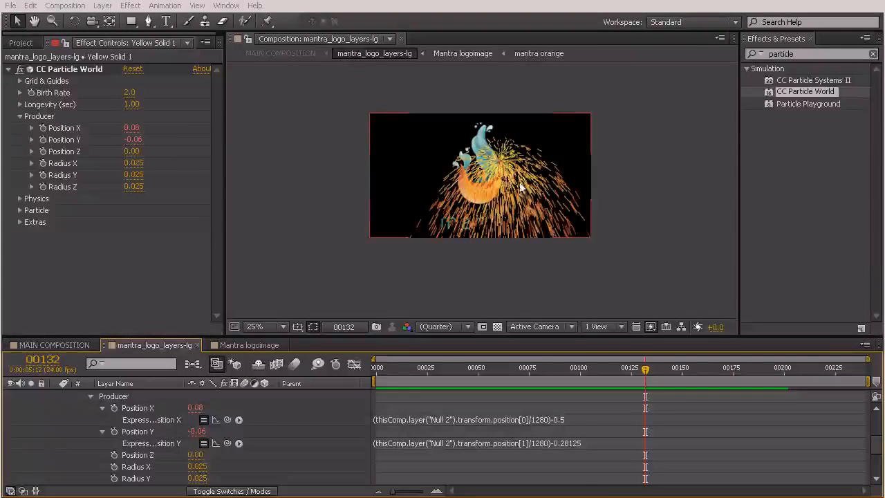